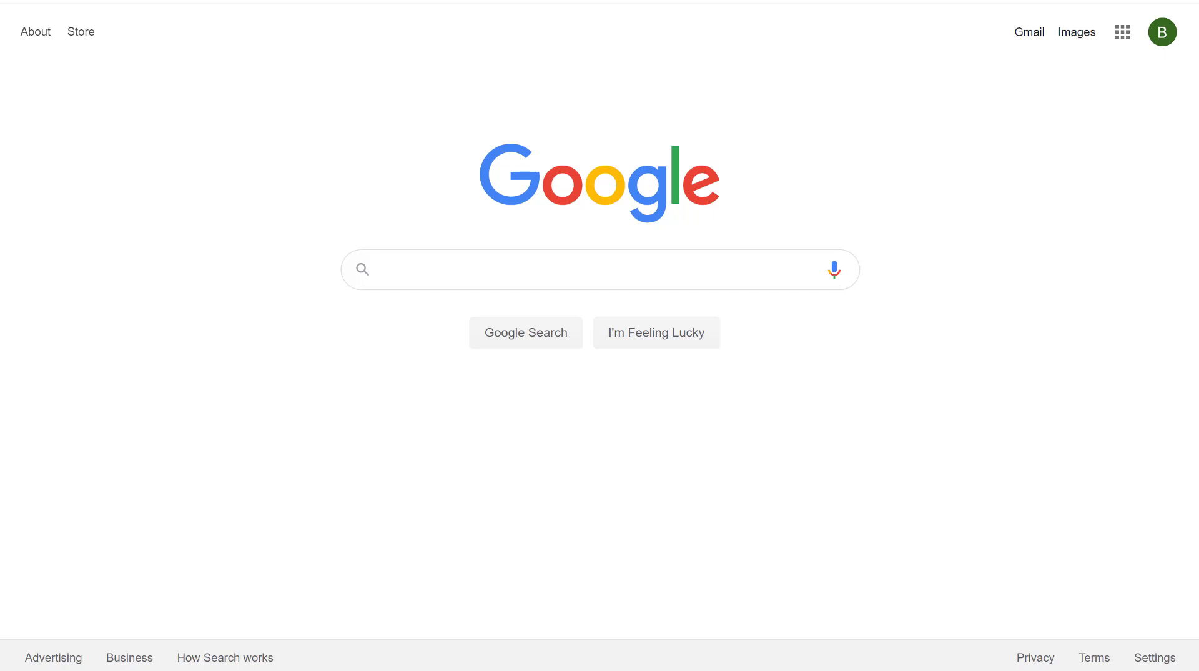
Step: Search Google for 'calcplot3d' and open the CalcPlot3D site from the results
{"action": "left_click", "coordinate": [439, 275]}
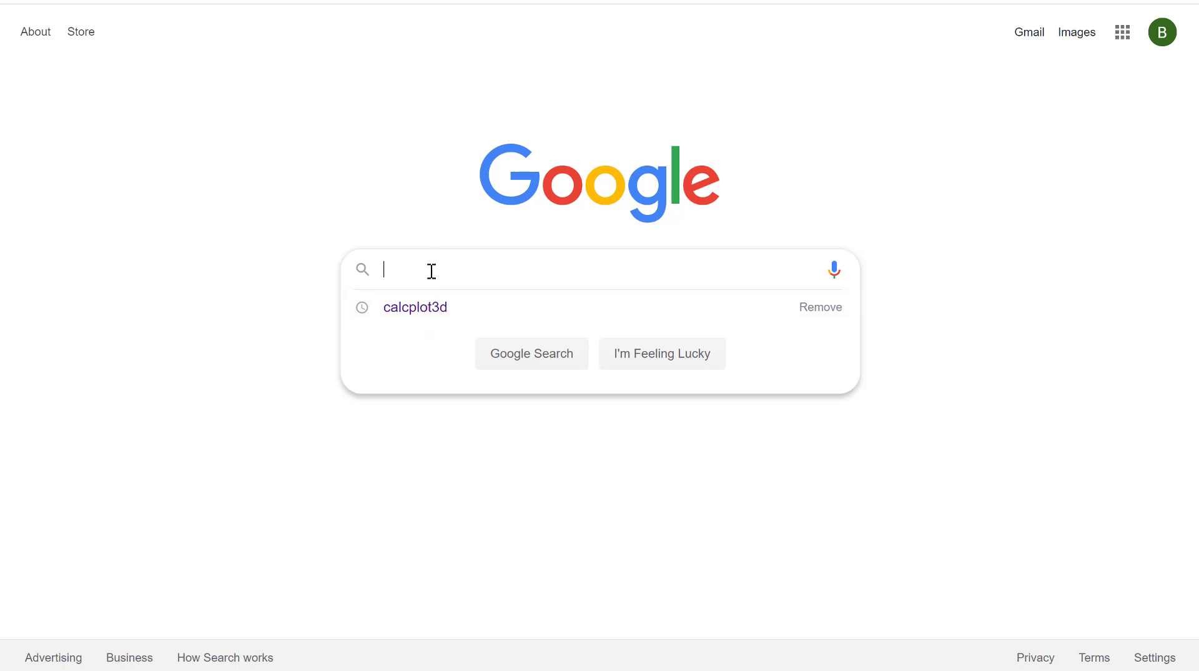
{"action": "type", "text": "calc"}
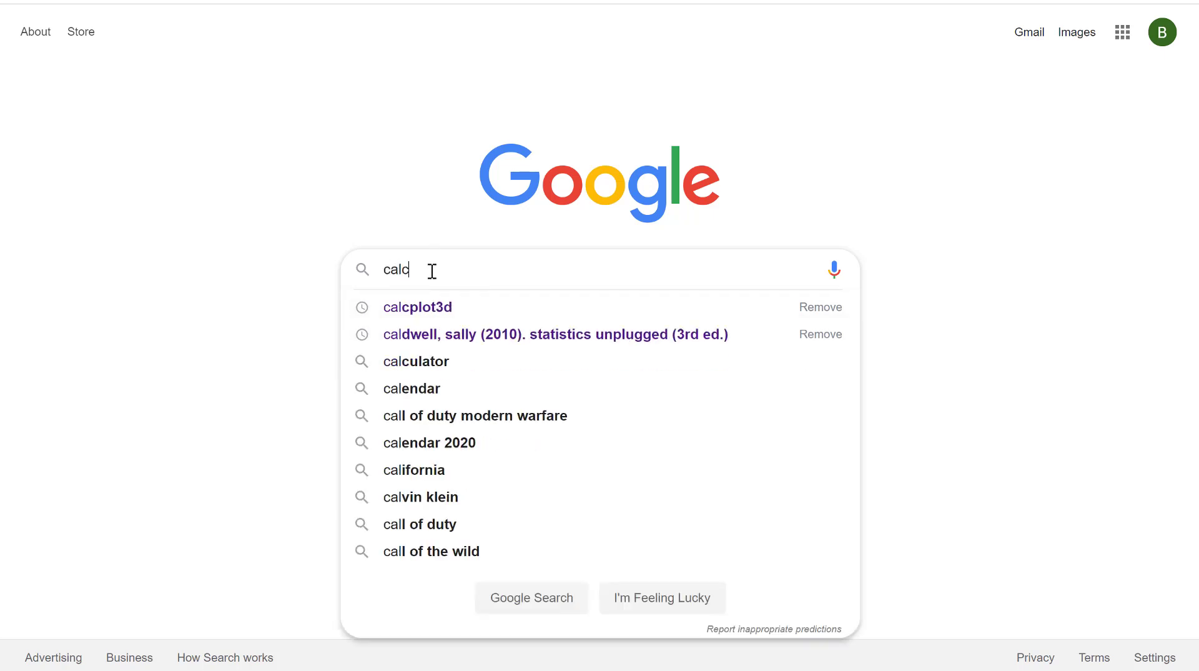
{"action": "type", "text": "plot3d"}
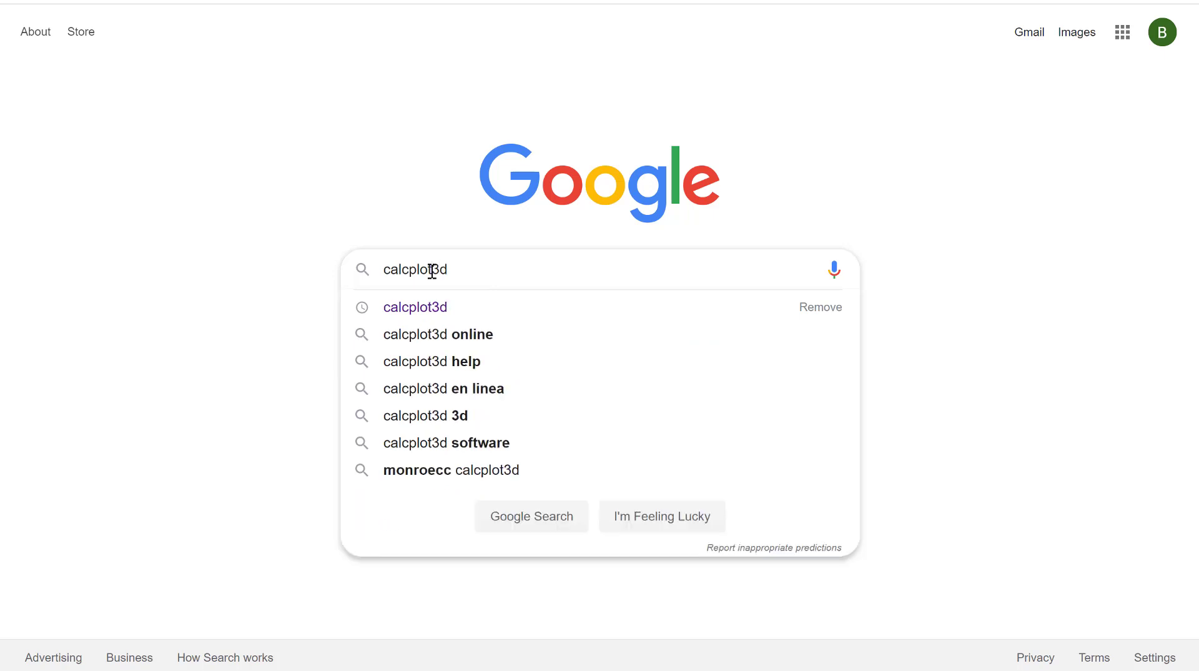
{"action": "key", "text": "Return"}
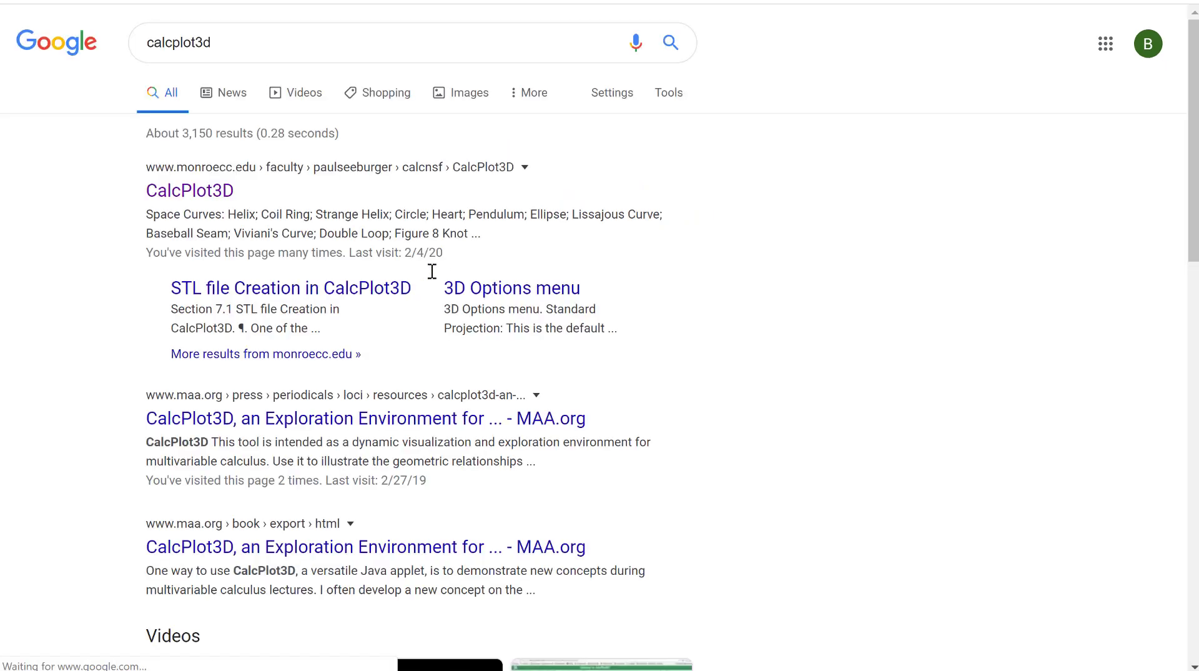
{"action": "left_click", "coordinate": [217, 197]}
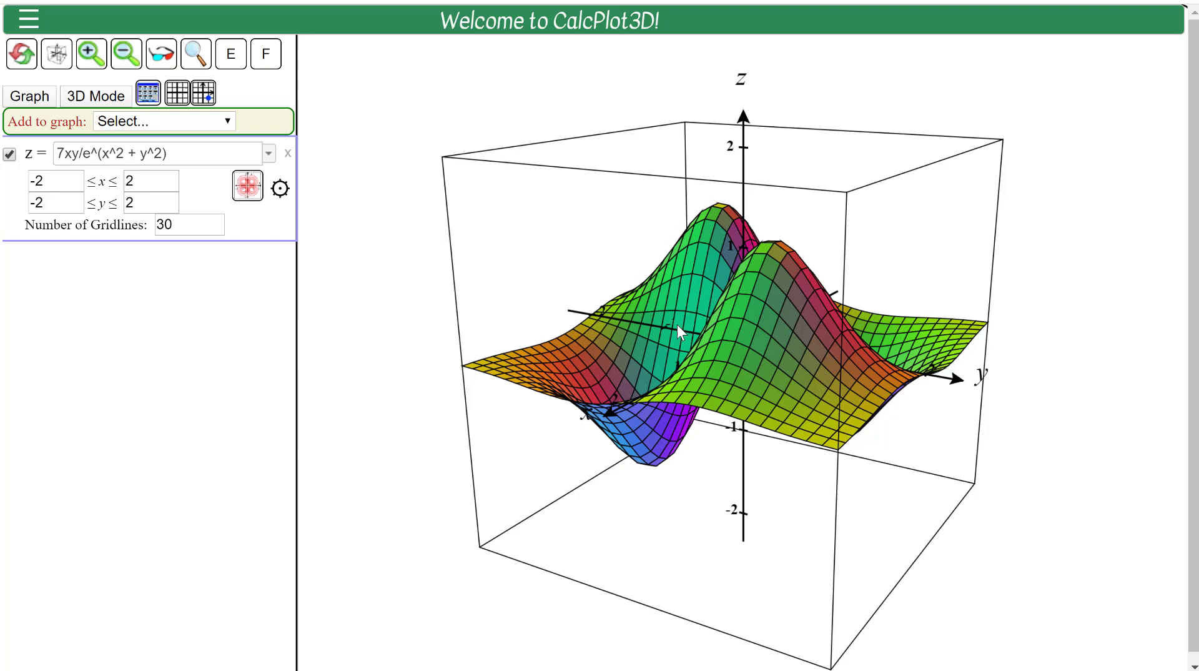
Step: Rotate the default surface z = 7xy/e^(x^2 + y^2) to a new viewing angle
{"action": "left_click_drag", "start_coordinate": [677, 324], "coordinate": [687, 181]}
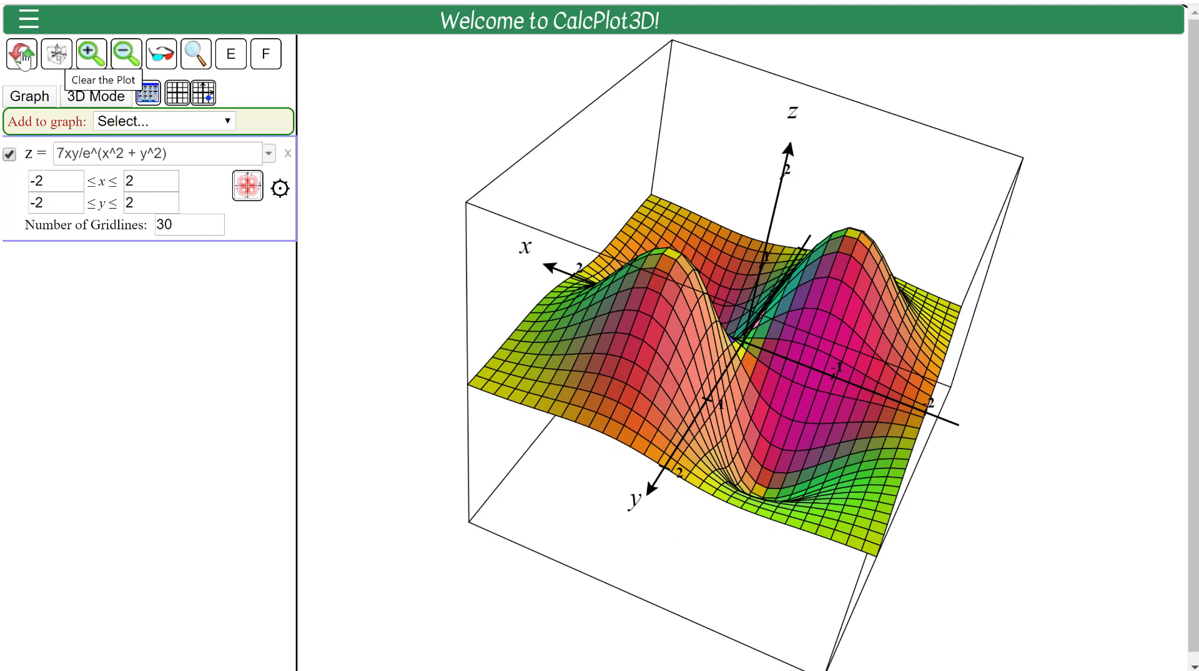
Step: Reset the app and edit the z= function down to x^2 + y^2, then graph it
{"action": "left_click", "coordinate": [23, 58]}
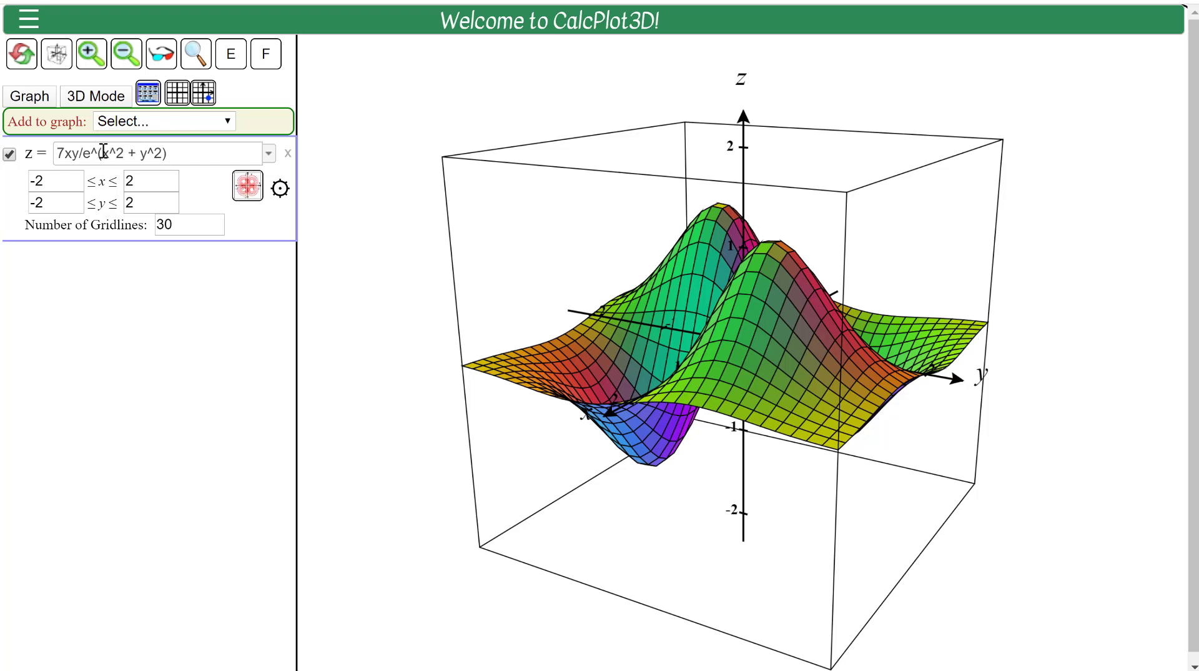
{"action": "left_click_drag", "start_coordinate": [104, 151], "coordinate": [46, 155]}
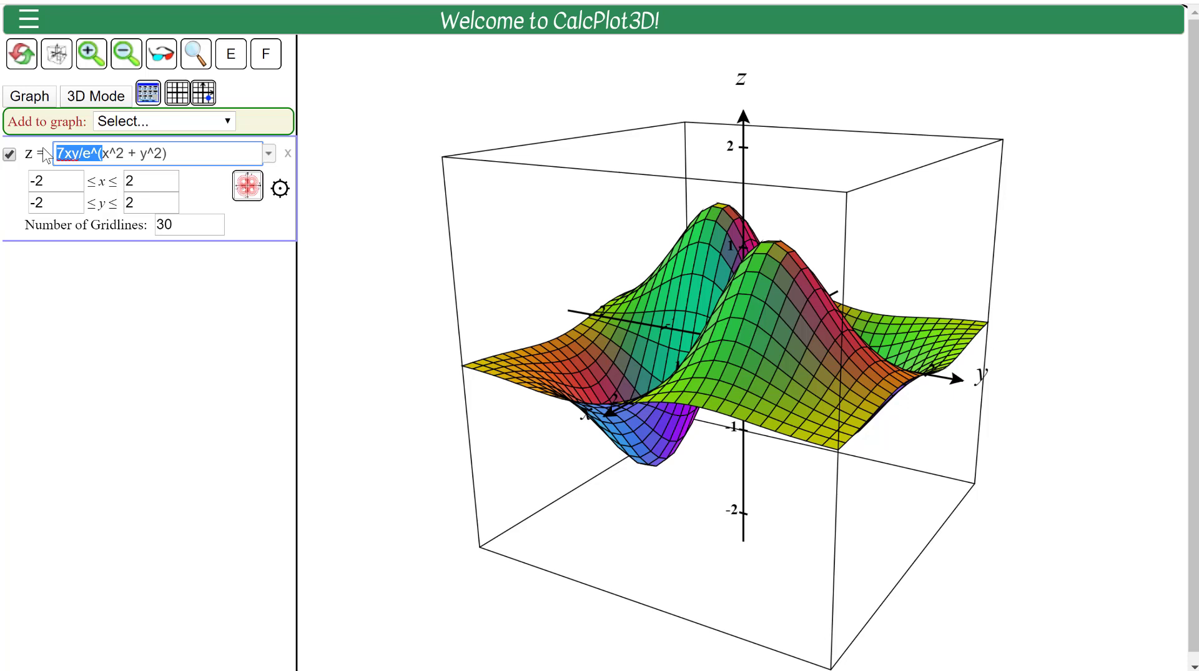
{"action": "key", "text": "BackSpace"}
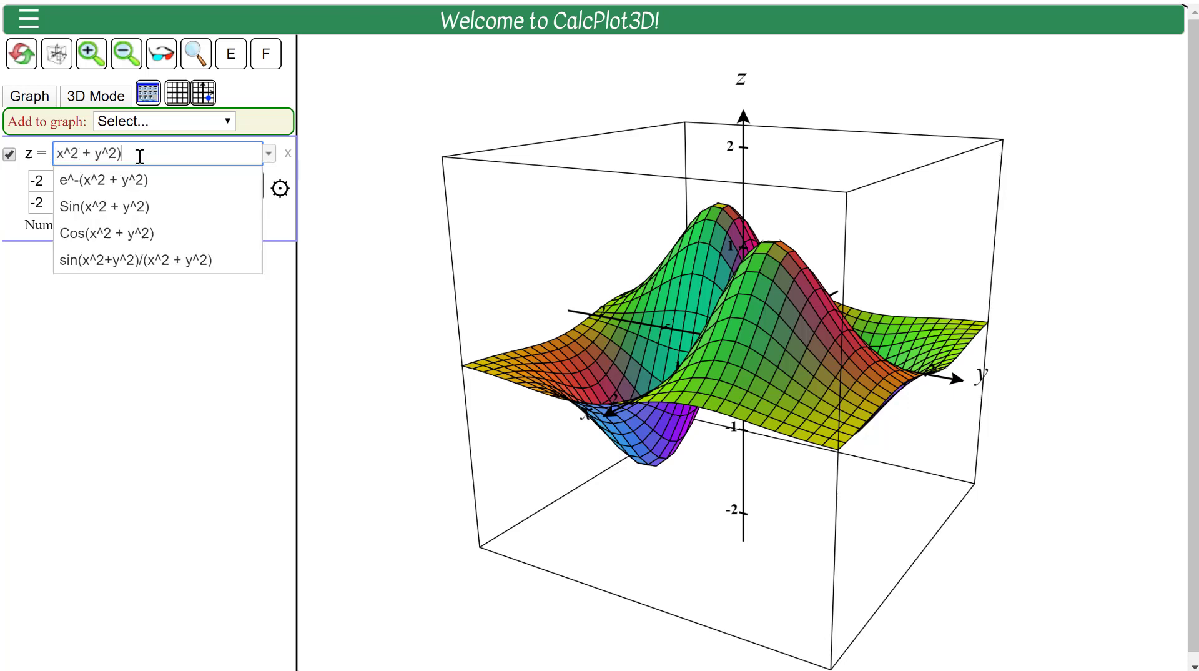
{"action": "key", "text": "BackSpace"}
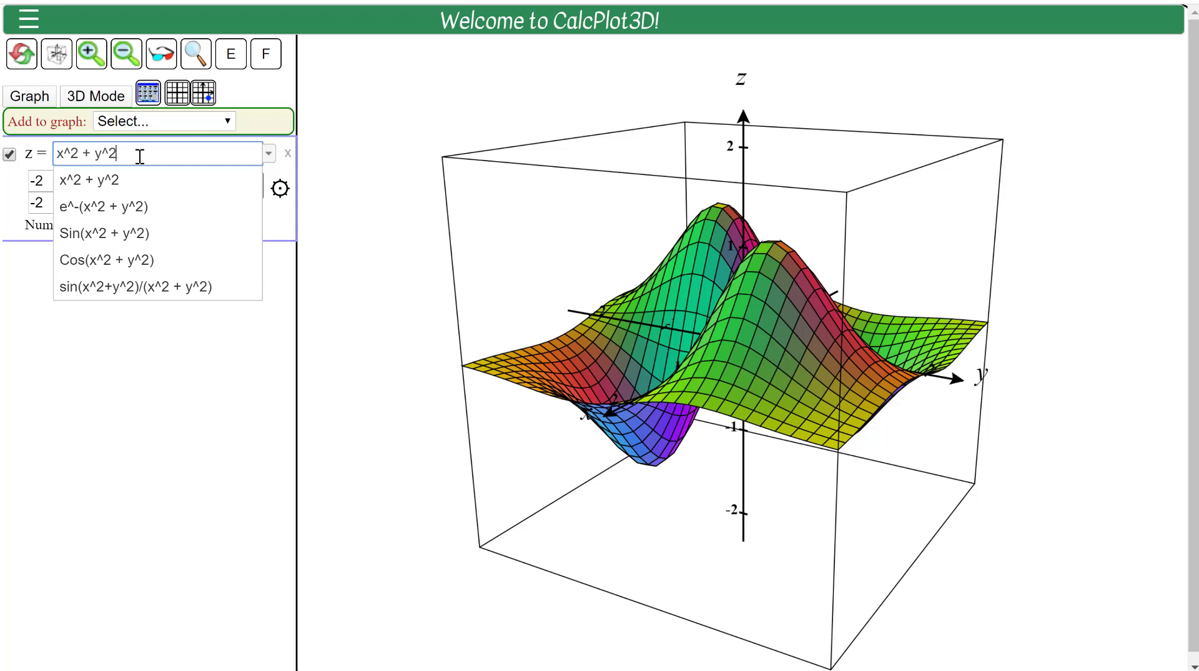
{"action": "key", "text": "Return"}
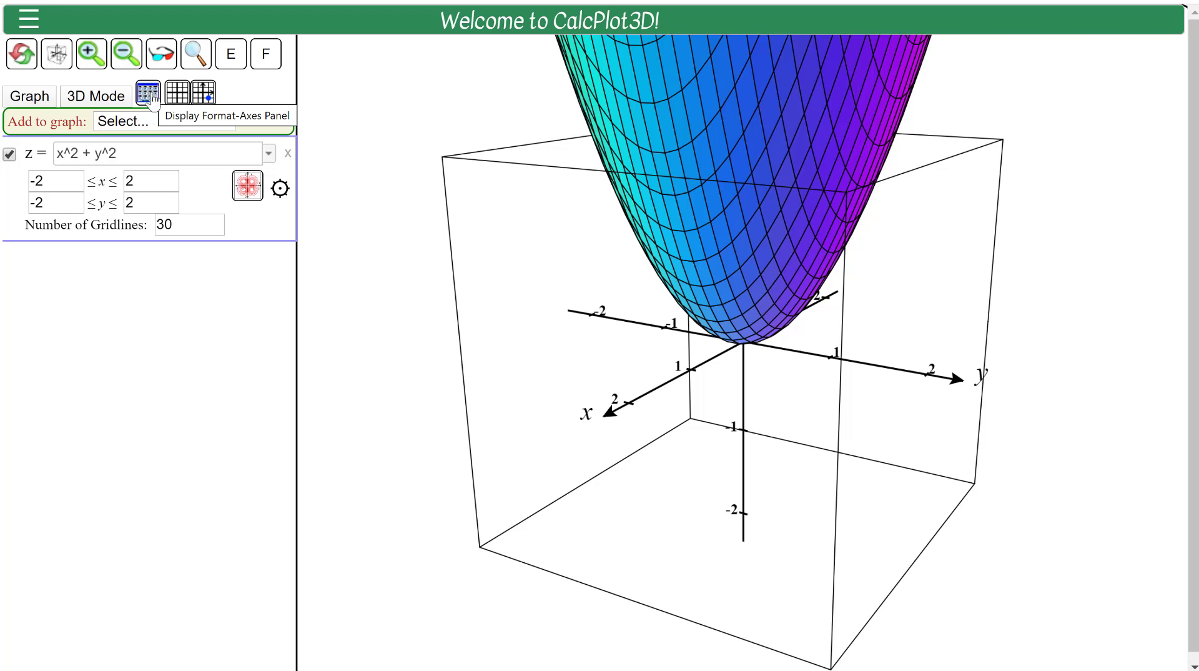
Step: In the axis settings, set the x and y ranges to -3 to 3
{"action": "left_click", "coordinate": [149, 95]}
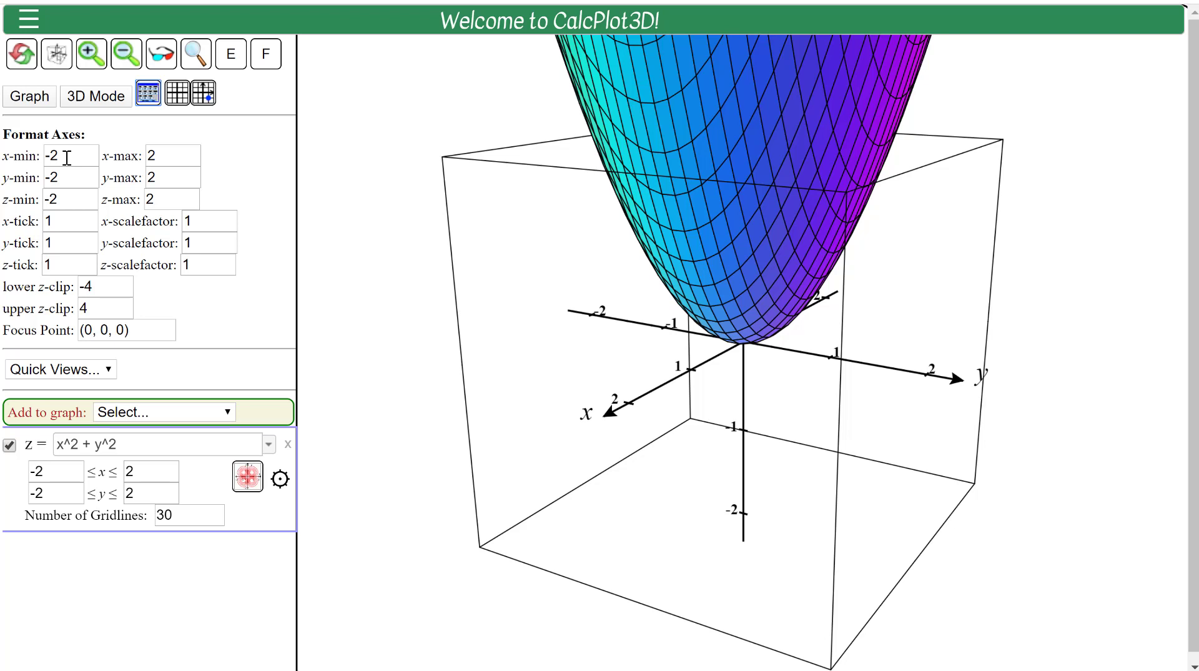
{"action": "left_click", "coordinate": [67, 155]}
{"action": "key", "text": "BackSpace"}
{"action": "type", "text": "3"}
{"action": "double_click", "coordinate": [147, 156]}
{"action": "type", "text": "3"}
{"action": "double_click", "coordinate": [78, 178]}
{"action": "type", "text": "3"}
{"action": "double_click", "coordinate": [164, 176]}
{"action": "key", "text": "BackSpace"}
{"action": "type", "text": "3"}
Step: Set z-min to -1 and select the z-max value for replacement
{"action": "left_click", "coordinate": [73, 198]}
{"action": "double_click", "coordinate": [53, 198]}
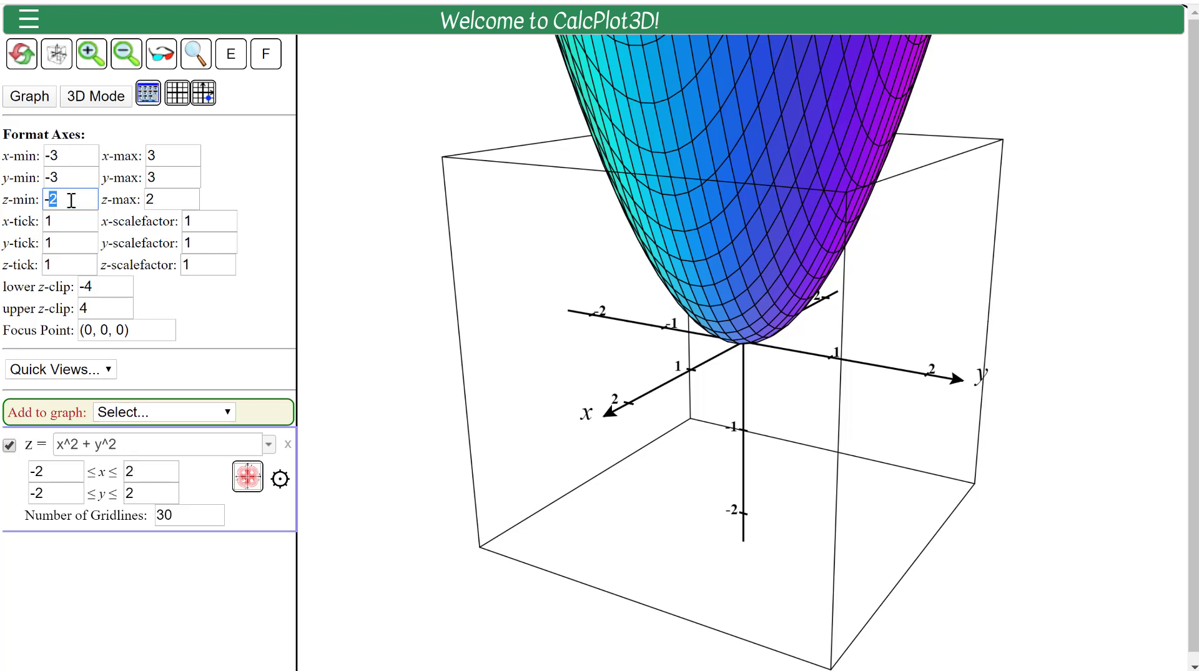
{"action": "left_click_drag", "start_coordinate": [52, 198], "coordinate": [39, 204]}
{"action": "type", "text": "-1"}
{"action": "left_click_drag", "start_coordinate": [167, 199], "coordinate": [145, 199]}
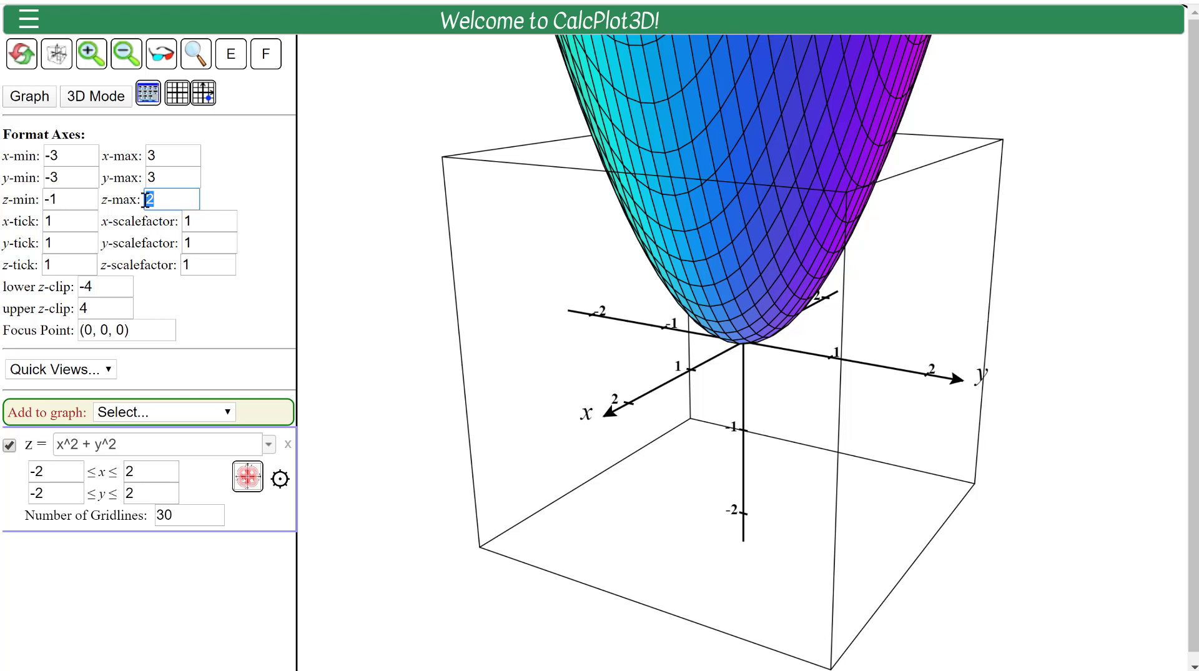
Step: Set z-max to 9, upper z-clip to 9 and lower z-clip to -1
{"action": "type", "text": "9"}
{"action": "left_click_drag", "start_coordinate": [92, 307], "coordinate": [78, 310]}
{"action": "type", "text": "9"}
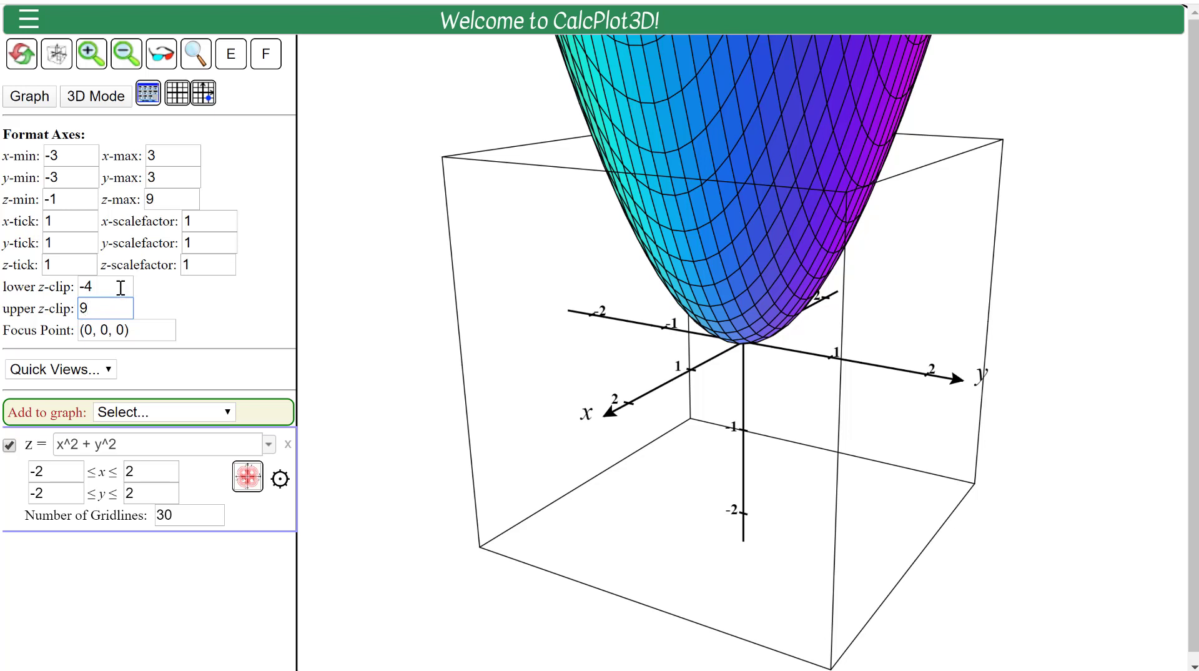
{"action": "left_click_drag", "start_coordinate": [120, 288], "coordinate": [83, 285]}
{"action": "type", "text": "-1"}
Step: Redraw the paraboloid on the new axes and tilt it to look into the bowl
{"action": "left_click", "coordinate": [37, 103]}
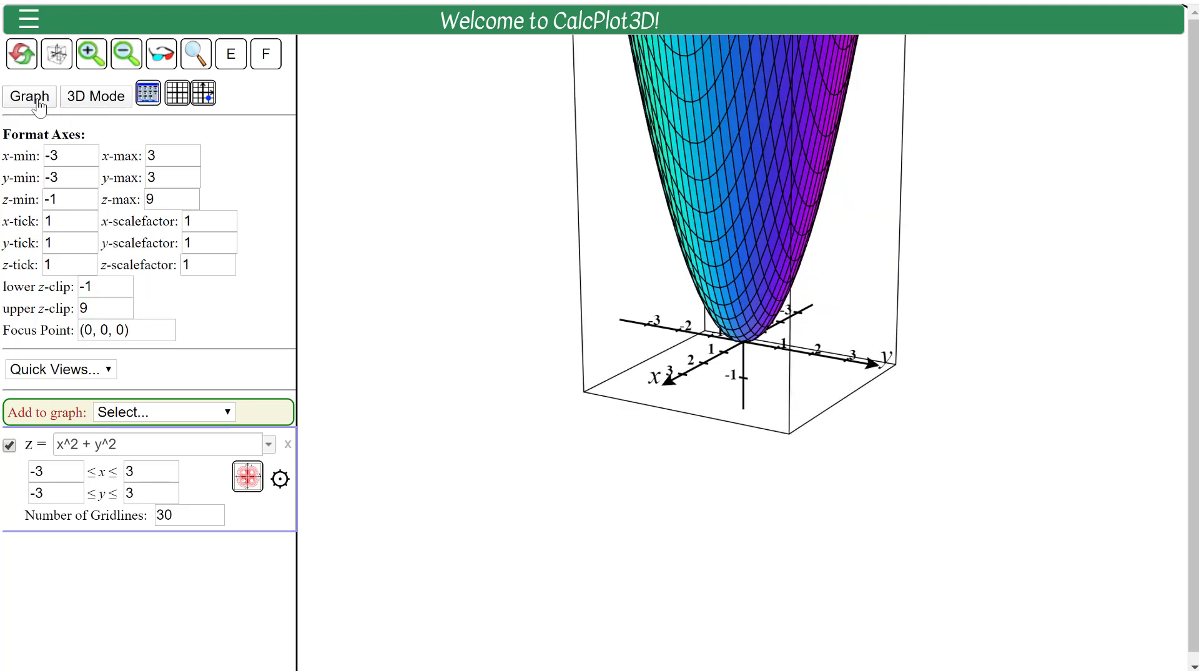
{"action": "mouse_move", "coordinate": [770, 321]}
{"action": "left_mouse_down"}
{"action": "mouse_move", "coordinate": [767, 334]}
{"action": "mouse_move", "coordinate": [753, 320]}
{"action": "left_mouse_up"}
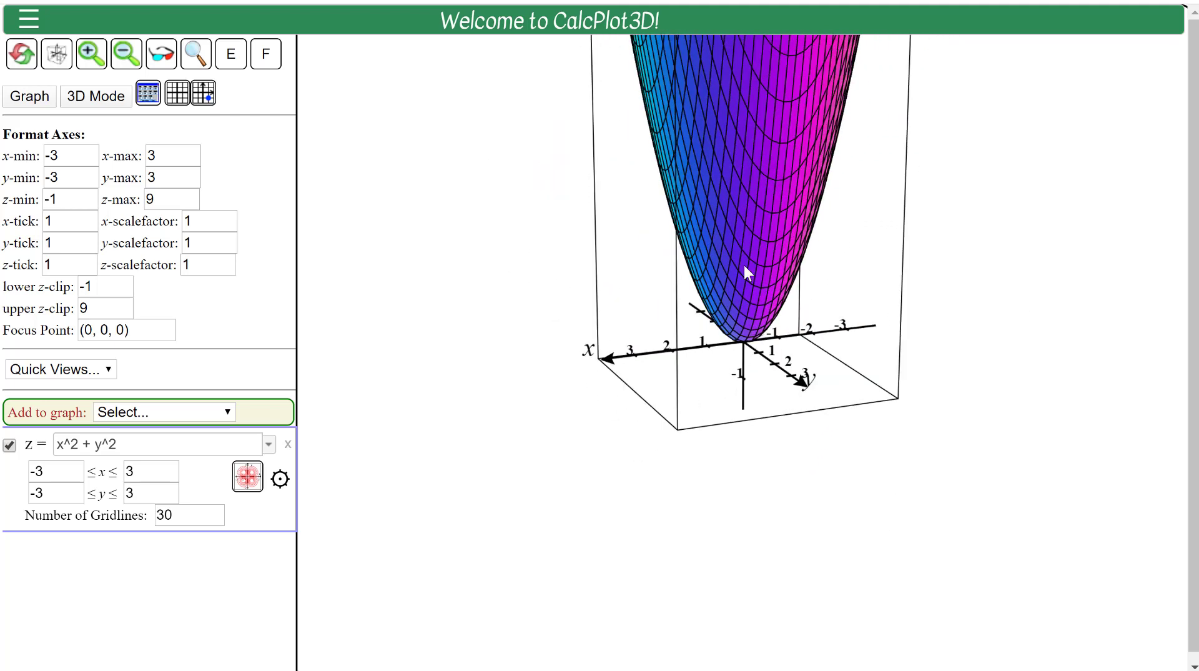
{"action": "key", "text": "Down"}
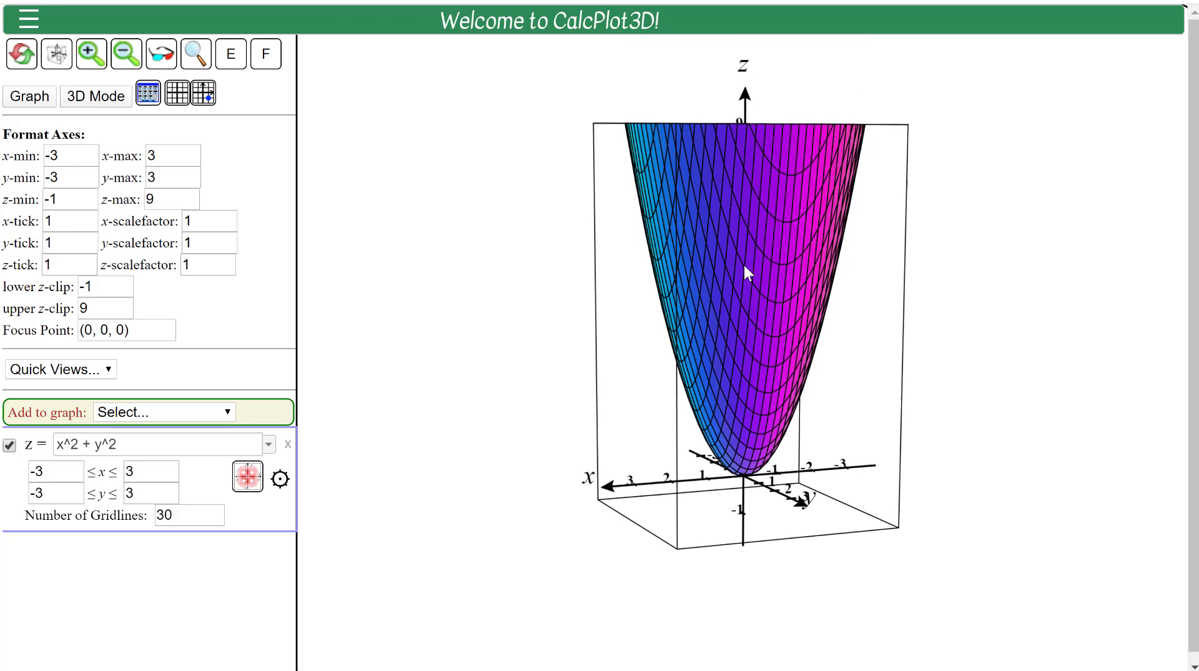
{"action": "key", "text": "Down"}
{"action": "key", "text": "Down"}
{"action": "key", "text": "Down"}
{"action": "key", "text": "Down"}
{"action": "key", "text": "Down"}
{"action": "key", "text": "Down"}
{"action": "key", "text": "Left"}
{"action": "key", "text": "Left"}
{"action": "key", "text": "Left"}
{"action": "key", "text": "Left"}
{"action": "key", "text": "Left"}
{"action": "key", "text": "Left"}
{"action": "key", "text": "Left"}
{"action": "key", "text": "Left"}
{"action": "key", "text": "Left"}
{"action": "key", "text": "Left"}
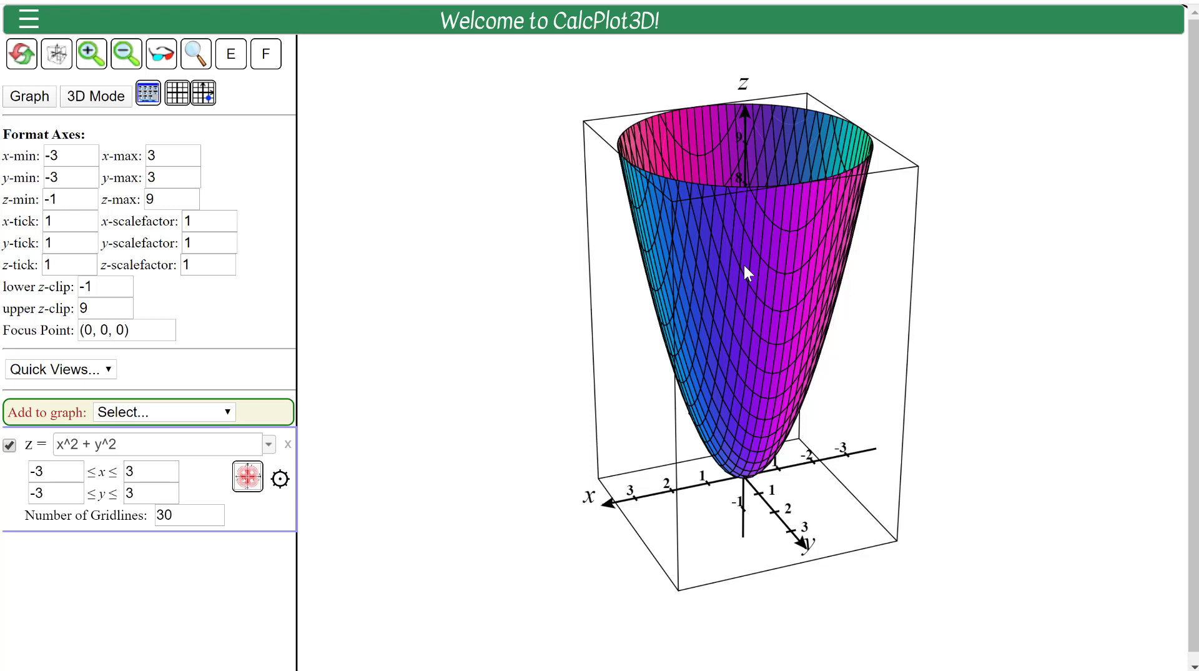
{"action": "key", "text": "Up"}
{"action": "key", "text": "Down"}
{"action": "left_click", "coordinate": [28, 23]}
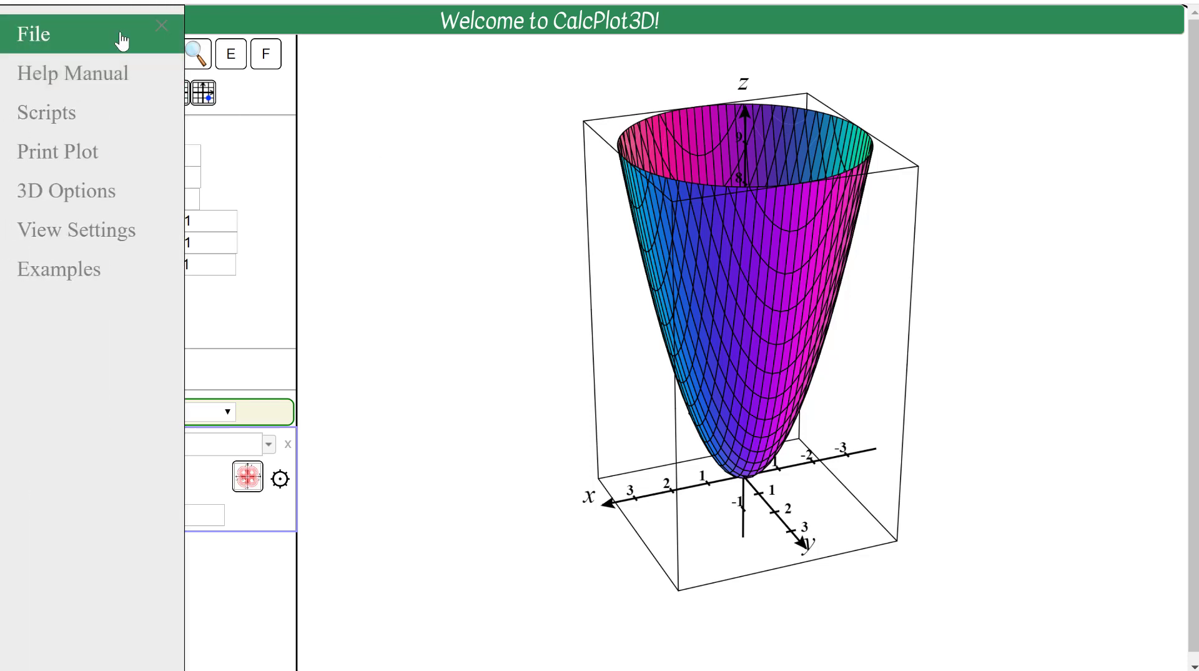
{"action": "left_click", "coordinate": [162, 26]}
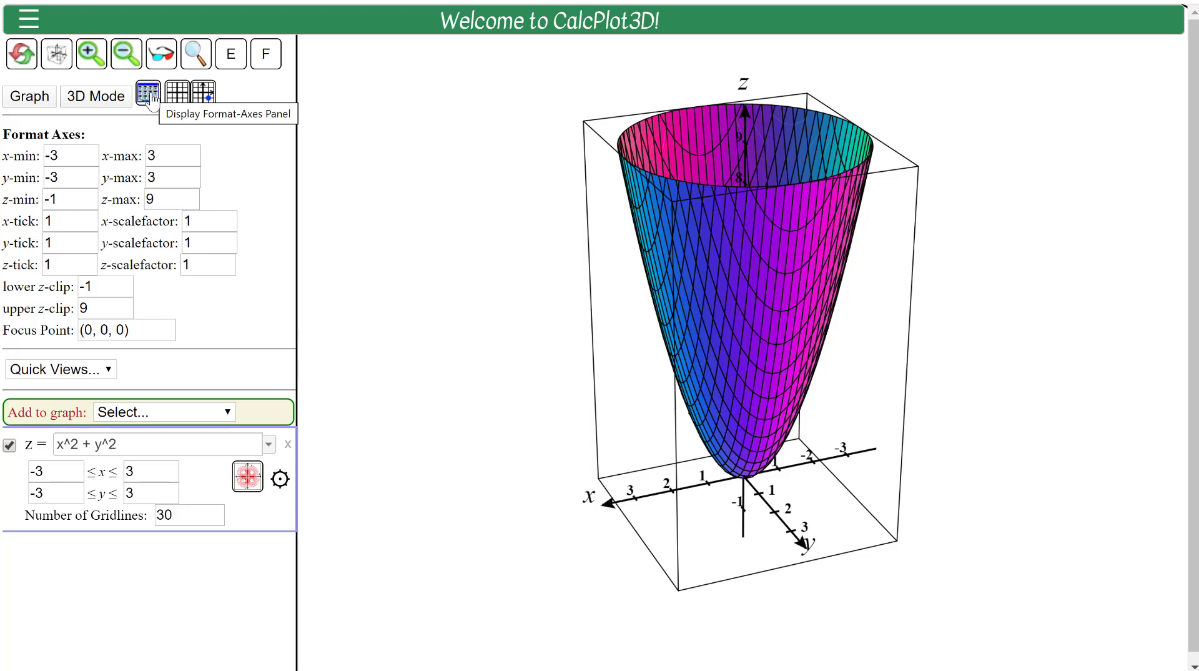
Step: Close the axis settings and turn off 'Show box' in the gridlines options
{"action": "left_click", "coordinate": [150, 95]}
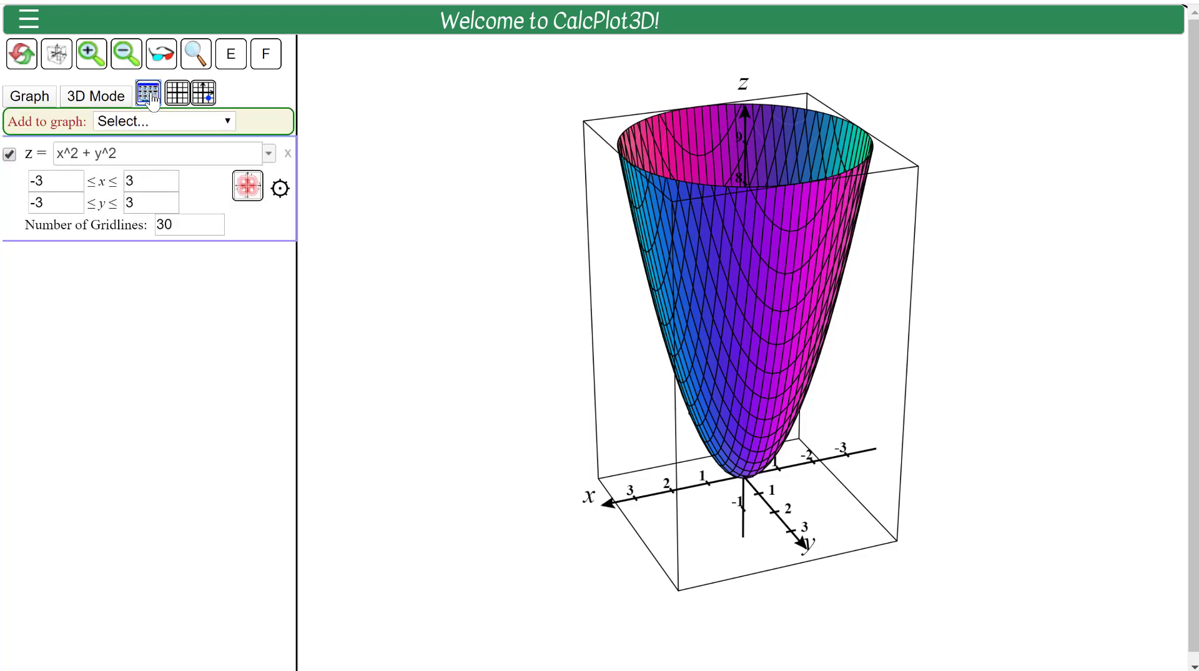
{"action": "left_click", "coordinate": [150, 95]}
{"action": "left_click", "coordinate": [151, 97]}
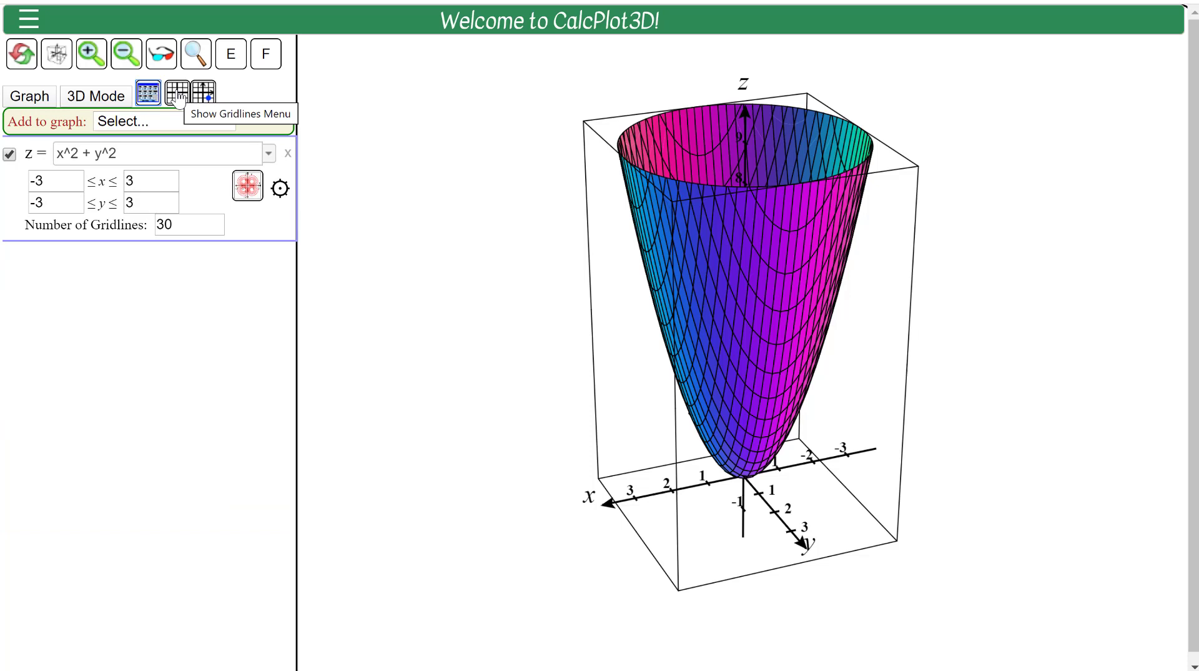
{"action": "left_click", "coordinate": [178, 94]}
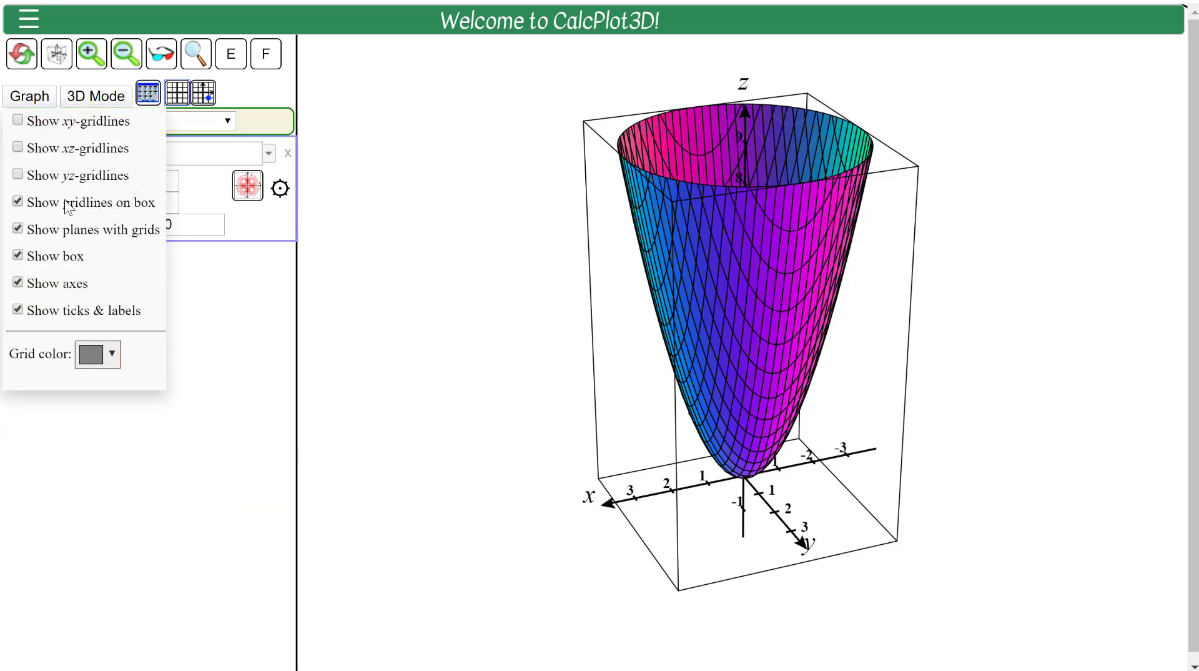
{"action": "left_click", "coordinate": [19, 256]}
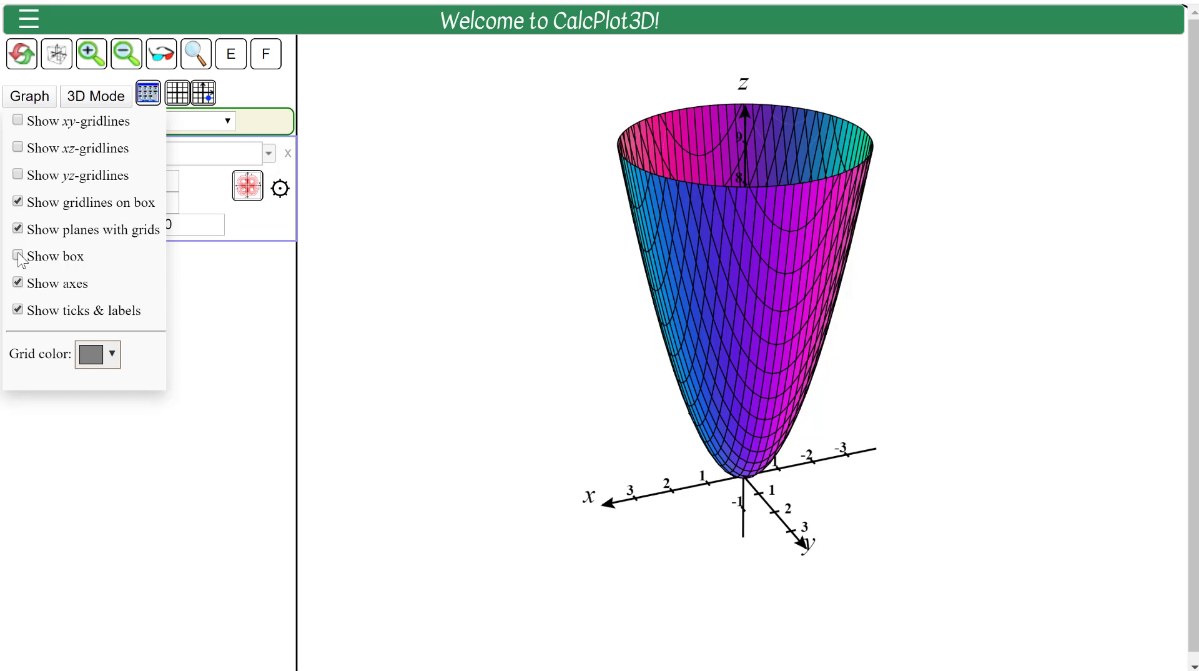
{"action": "left_click", "coordinate": [18, 255]}
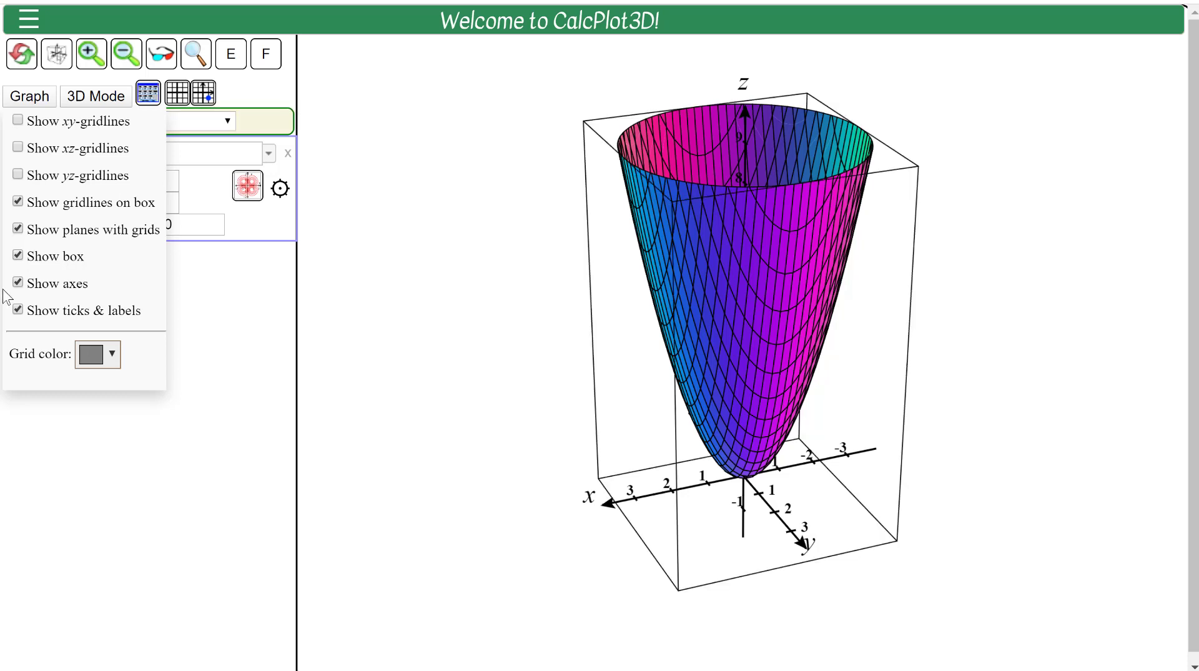
{"action": "left_click", "coordinate": [18, 256]}
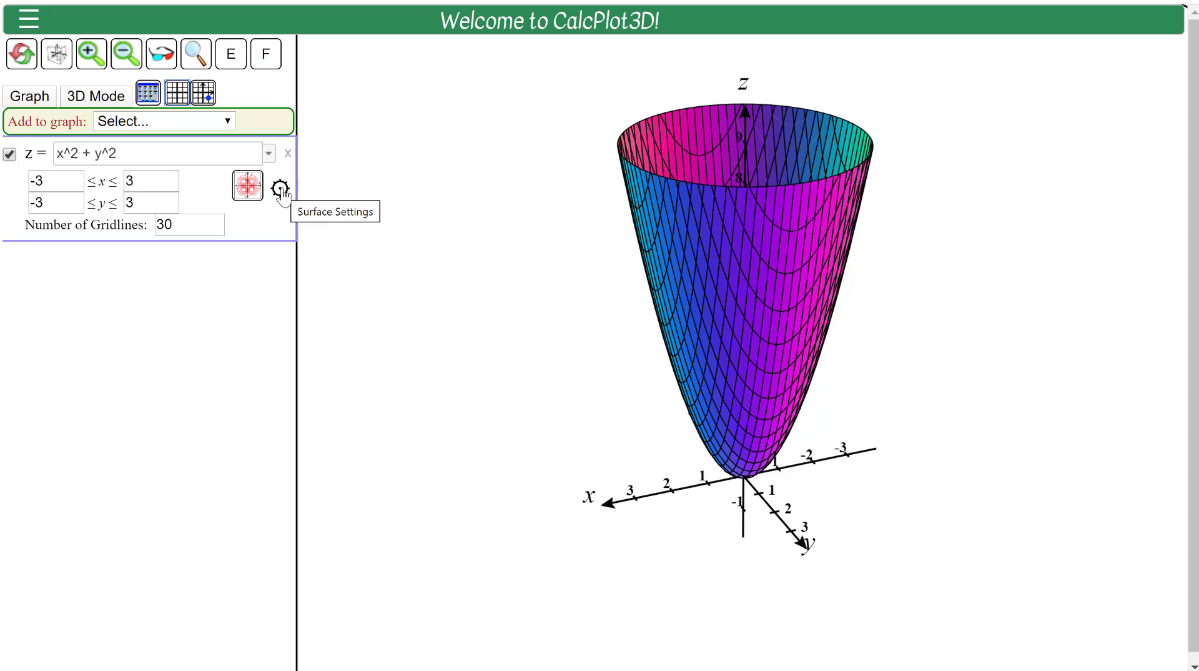
{"action": "left_click", "coordinate": [280, 188]}
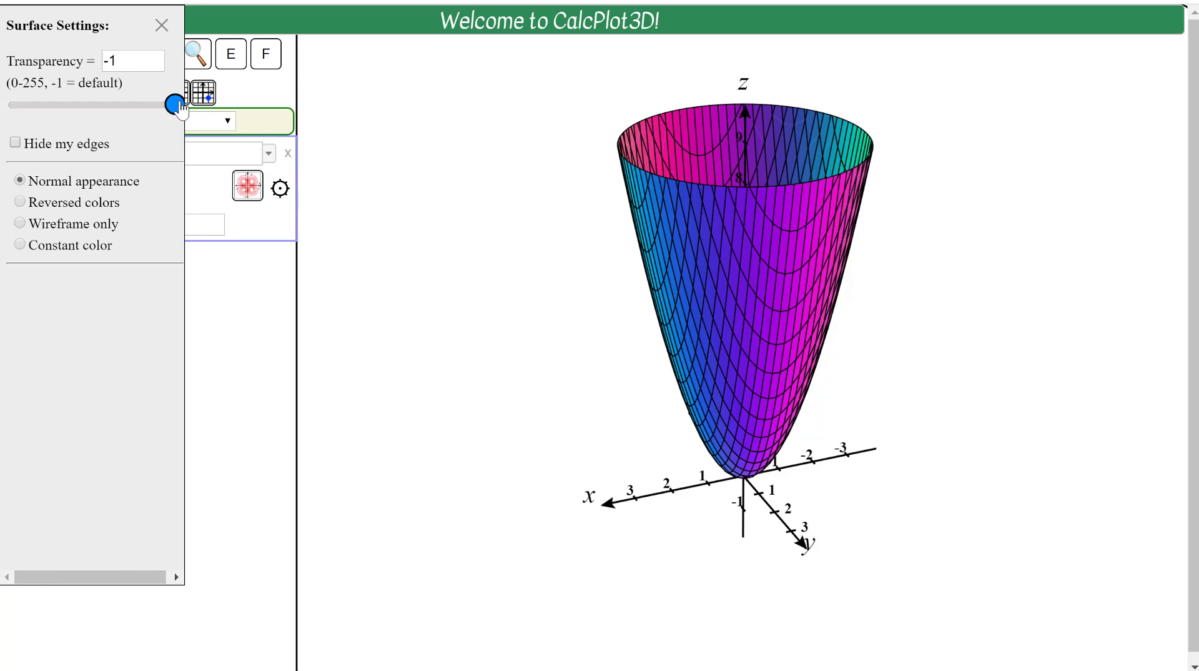
{"action": "left_click_drag", "start_coordinate": [174, 108], "coordinate": [86, 106]}
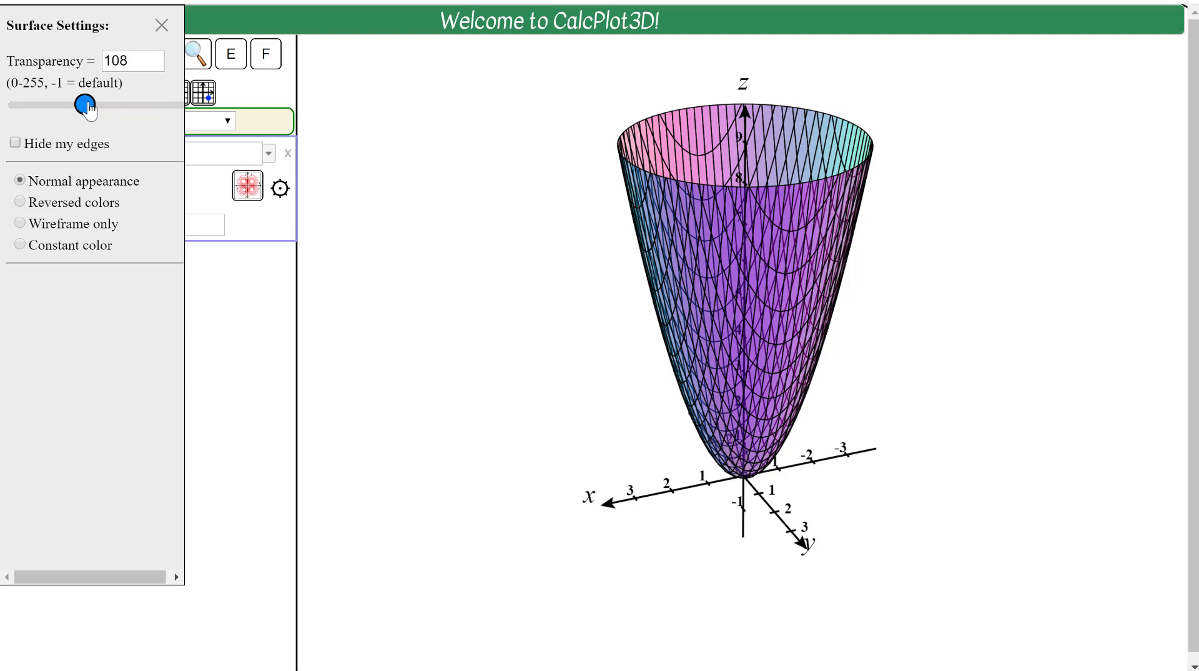
{"action": "left_click_drag", "start_coordinate": [91, 110], "coordinate": [178, 107]}
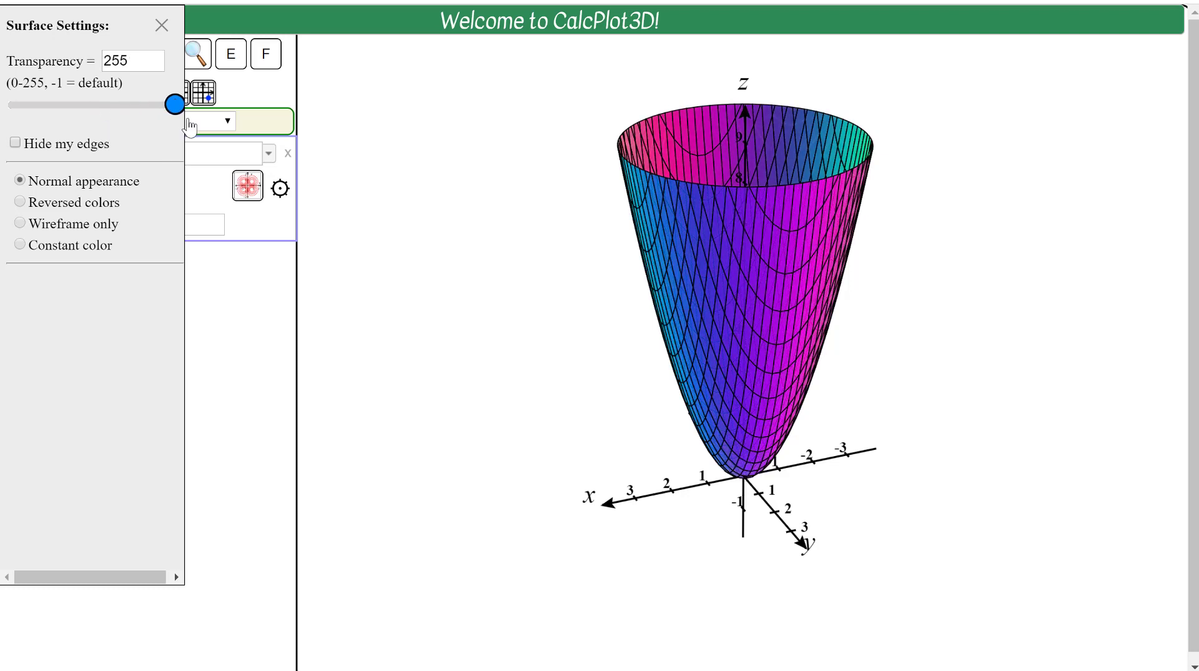
{"action": "left_click", "coordinate": [15, 145]}
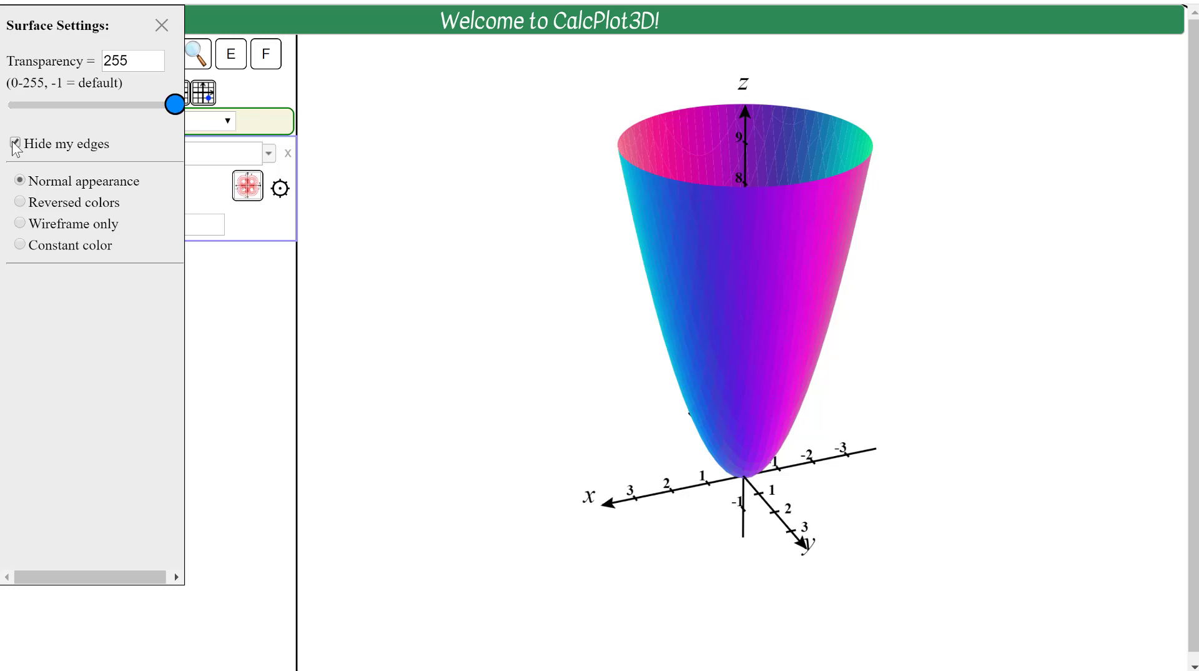
{"action": "left_click", "coordinate": [16, 145]}
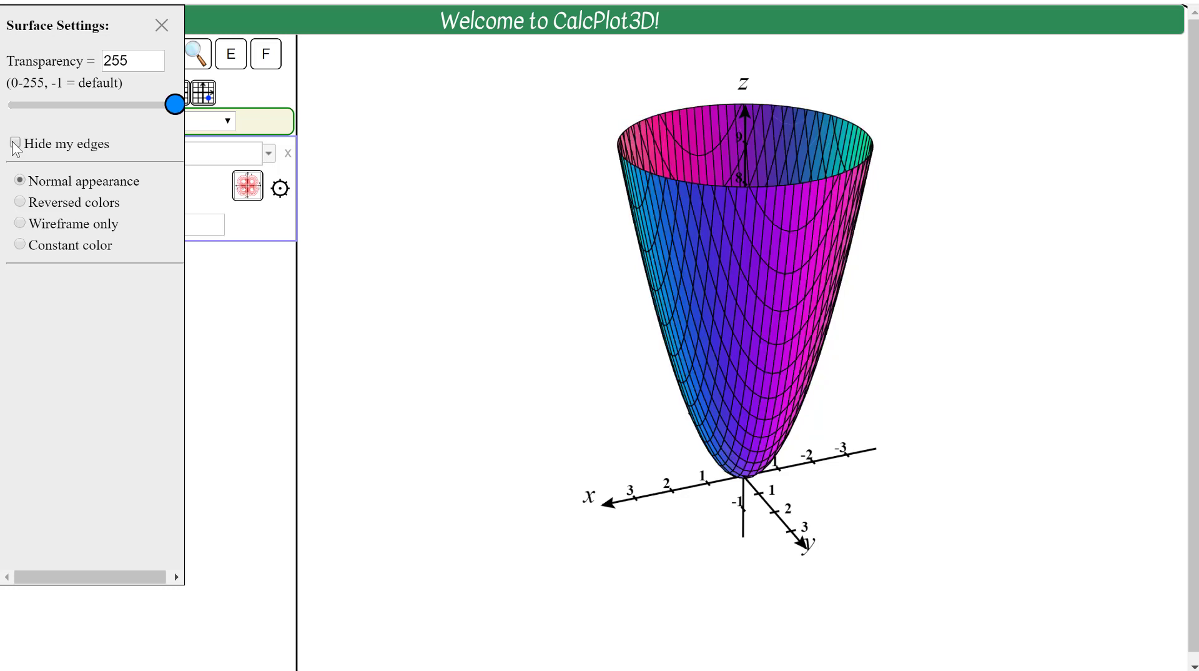
{"action": "left_click", "coordinate": [21, 224]}
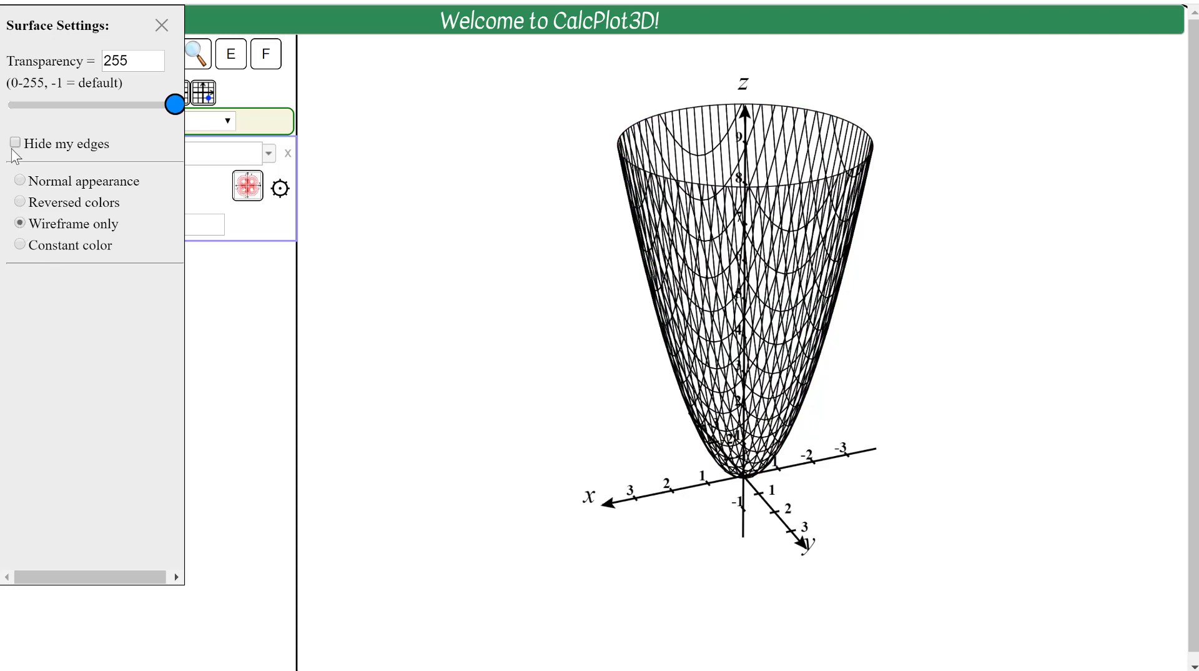
{"action": "left_click", "coordinate": [20, 182]}
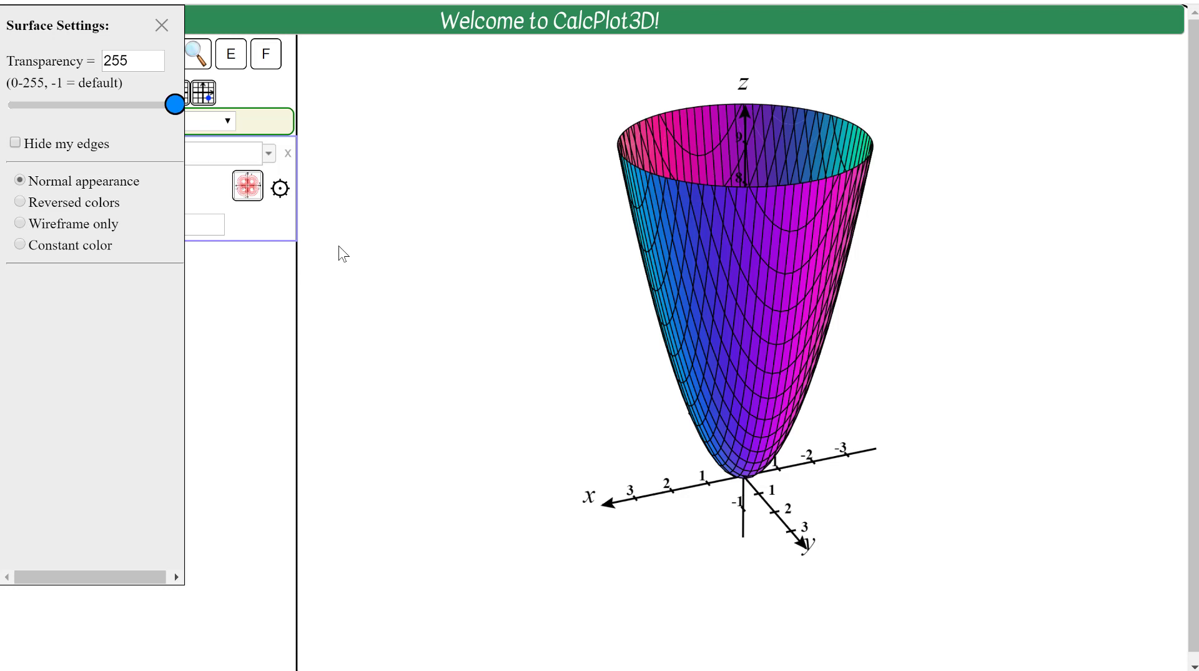
{"action": "left_click", "coordinate": [166, 30]}
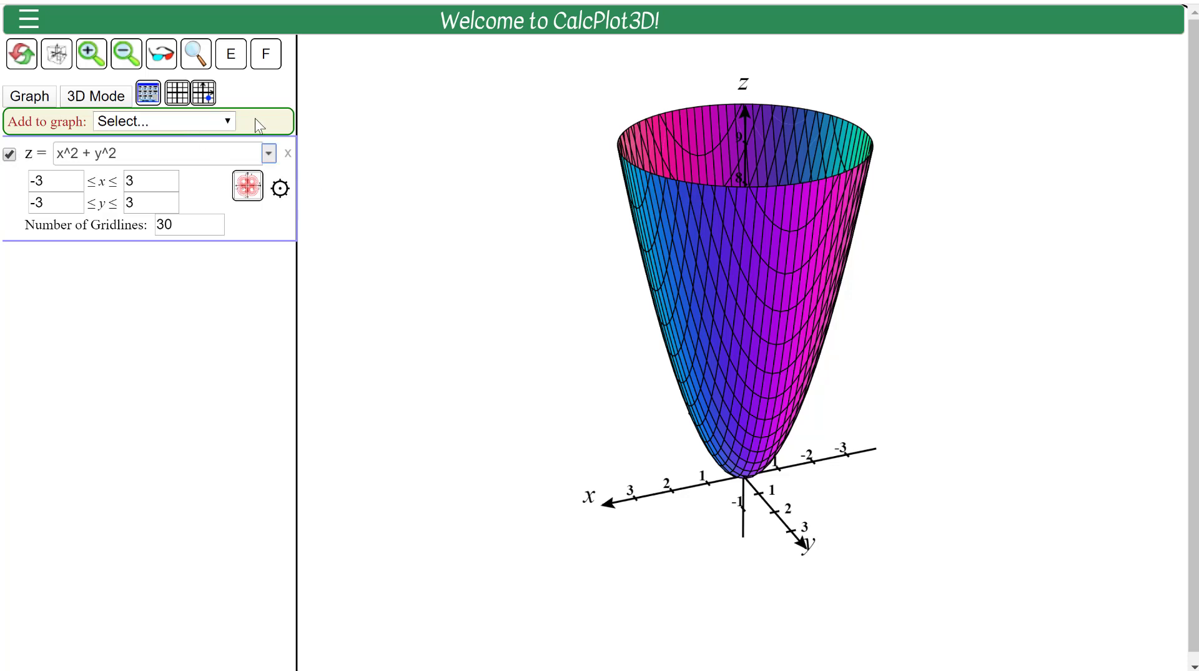
Step: Open the 'Add to graph' dropdown listing object types
{"action": "left_click", "coordinate": [228, 123]}
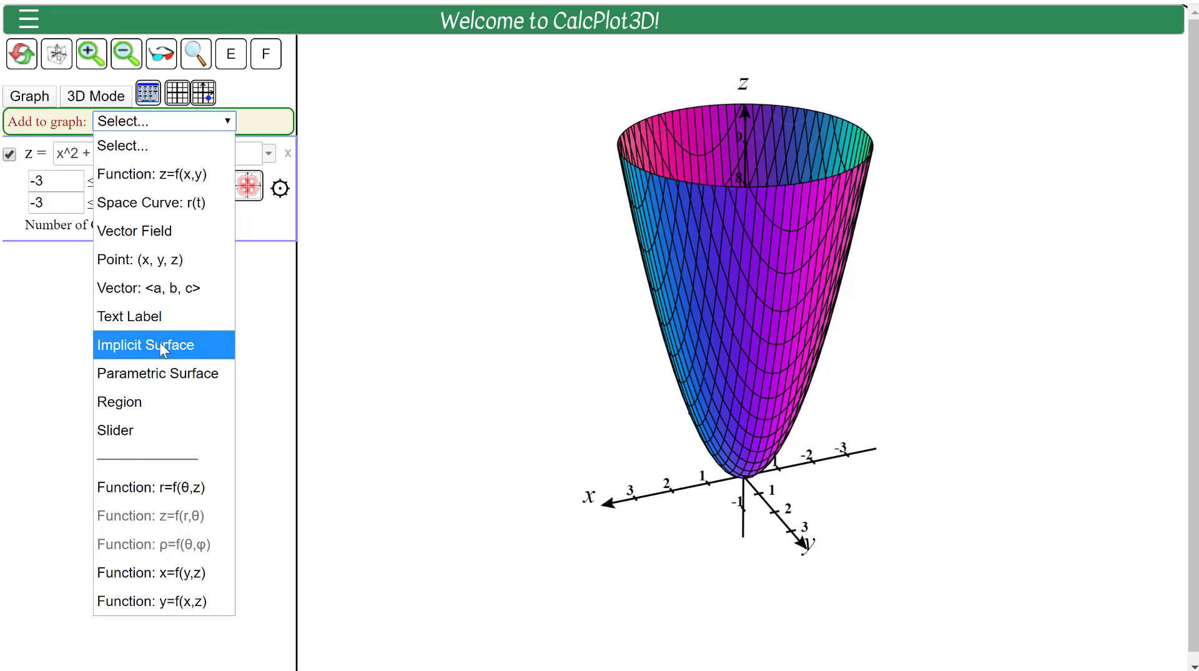
Step: Add an implicit surface x^2 + y^2 + z^2 = 1, show it, and hide the paraboloid z = x^2 + y^2
{"action": "left_click", "coordinate": [159, 342]}
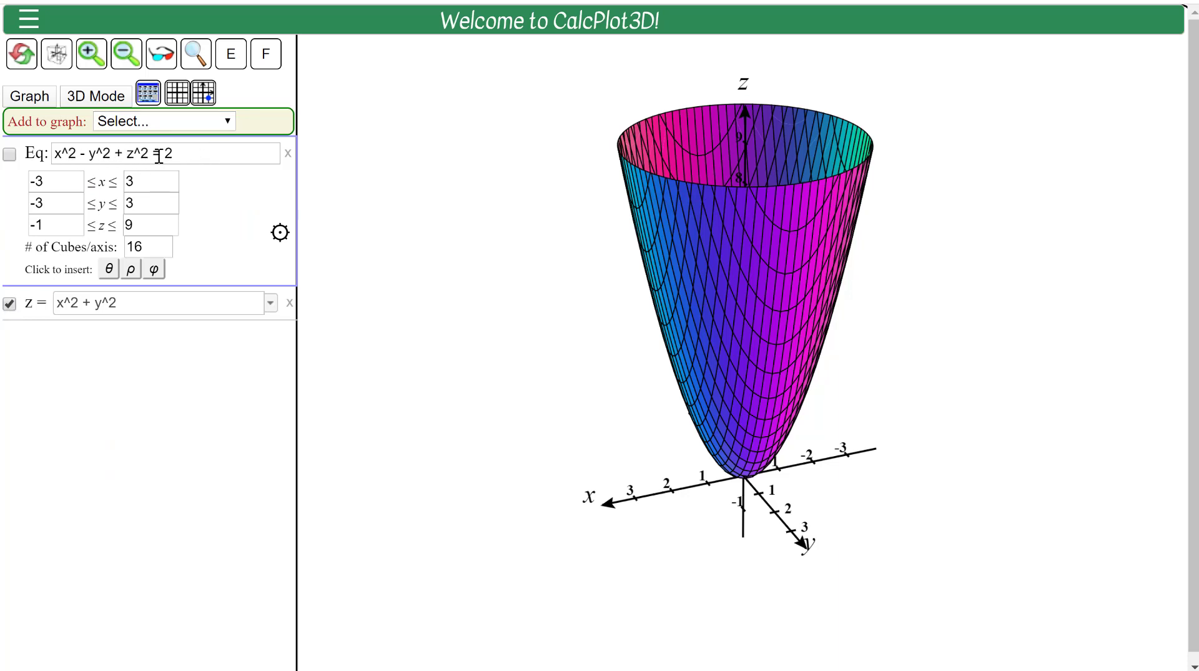
{"action": "left_click", "coordinate": [85, 152]}
{"action": "key", "text": "BackSpace"}
{"action": "type", "text": "+"}
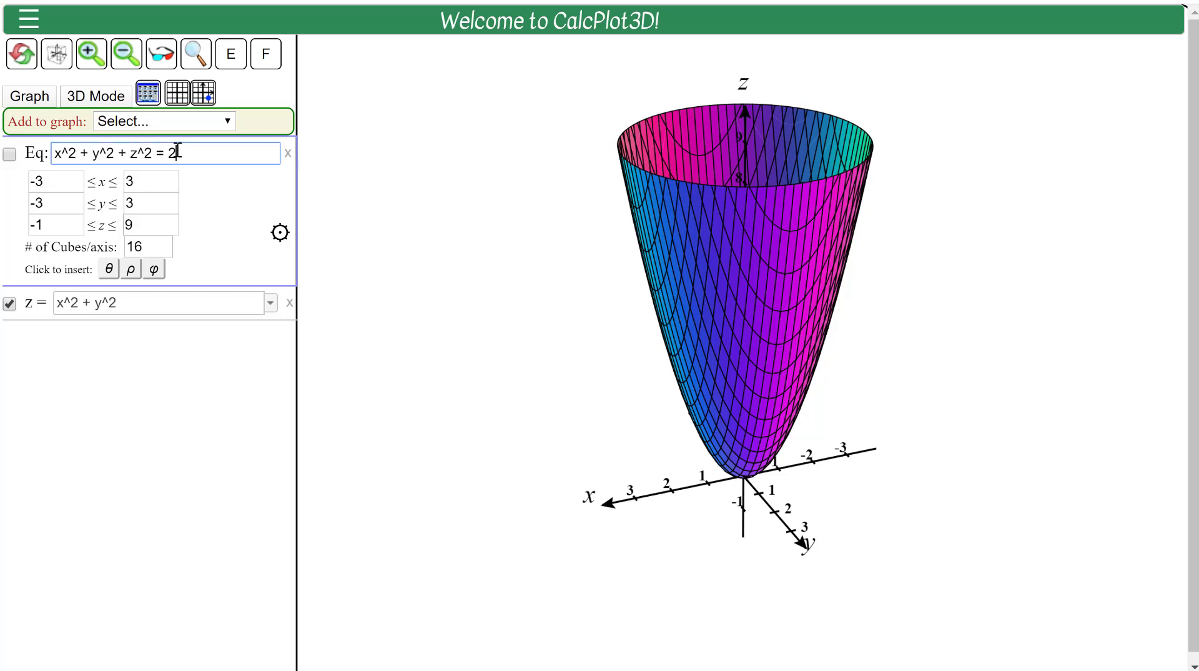
{"action": "left_click_drag", "start_coordinate": [177, 152], "coordinate": [169, 152]}
{"action": "key", "text": "BackSpace"}
{"action": "type", "text": "1"}
{"action": "left_click", "coordinate": [10, 156]}
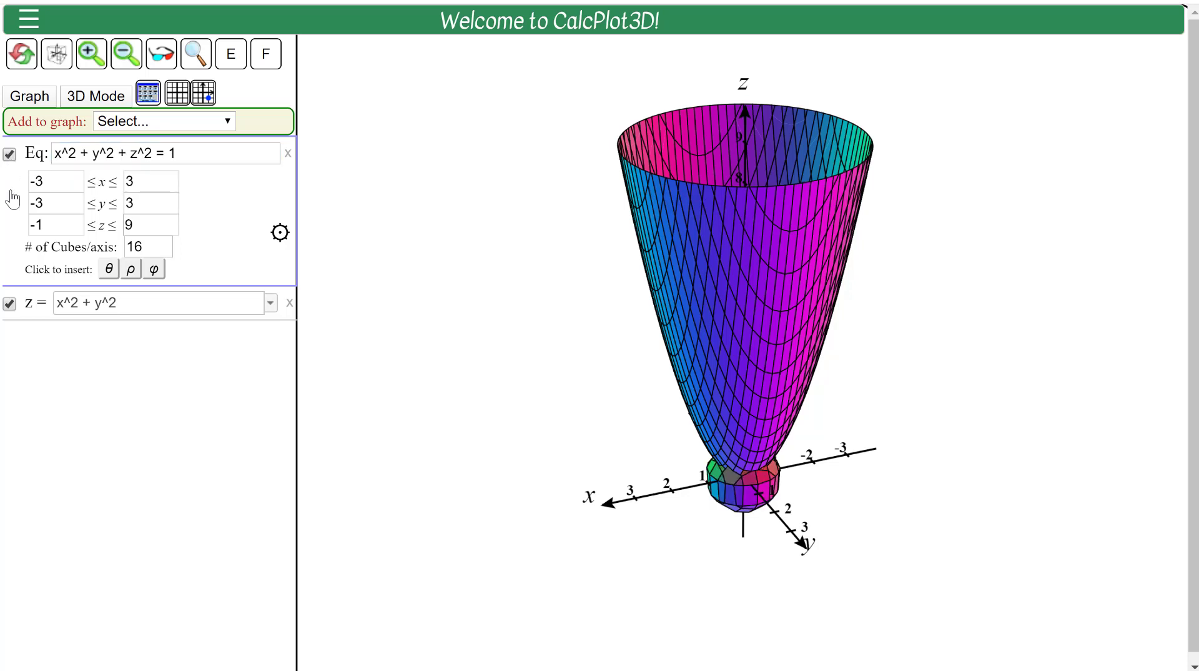
{"action": "left_click", "coordinate": [10, 304]}
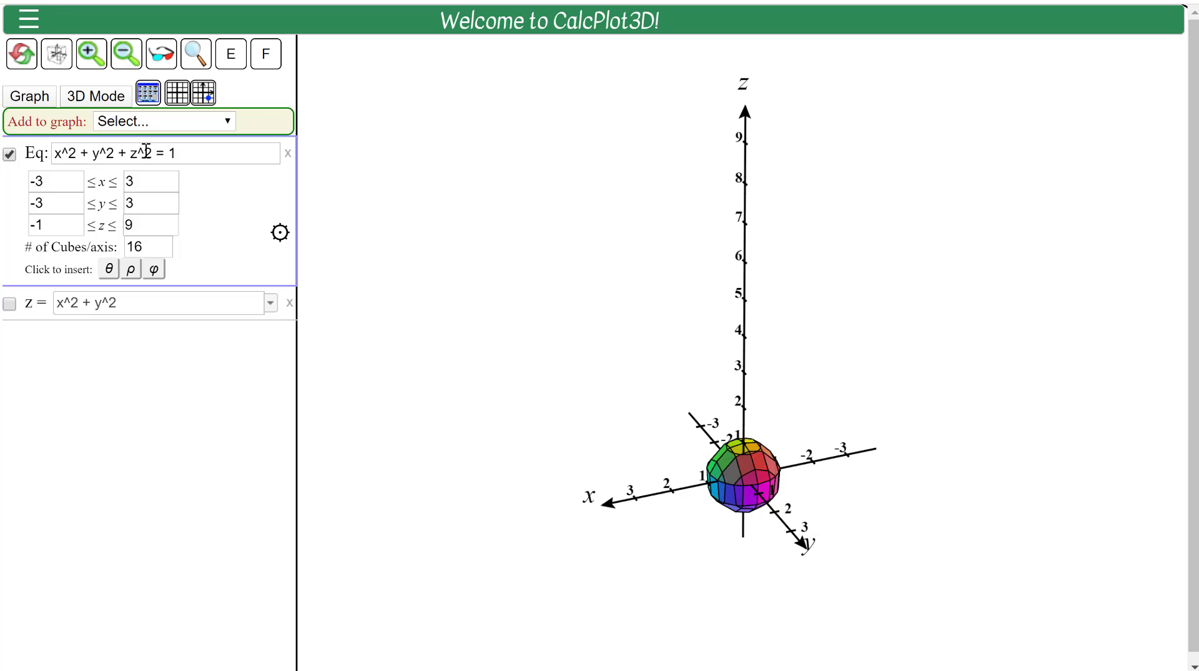
Step: Change the axis ranges to -2 through 2, regraph the sphere, and collapse the axis settings
{"action": "left_click", "coordinate": [148, 94]}
{"action": "left_click_drag", "start_coordinate": [73, 153], "coordinate": [18, 156]}
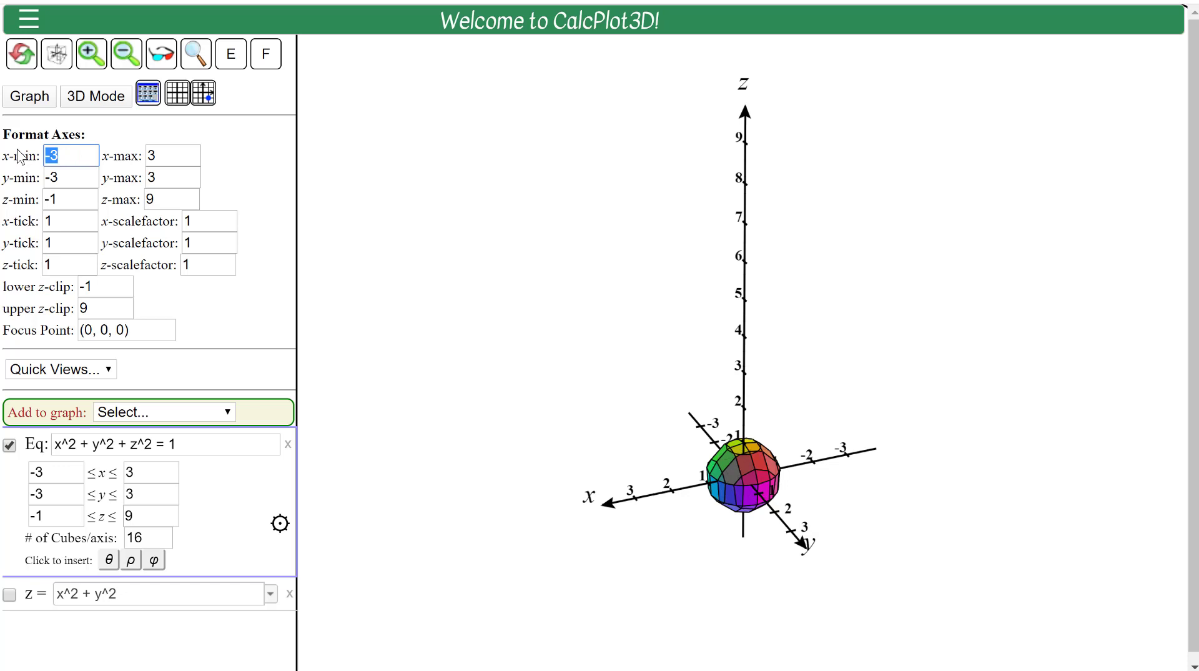
{"action": "type", "text": "-2"}
{"action": "key", "text": "Tab"}
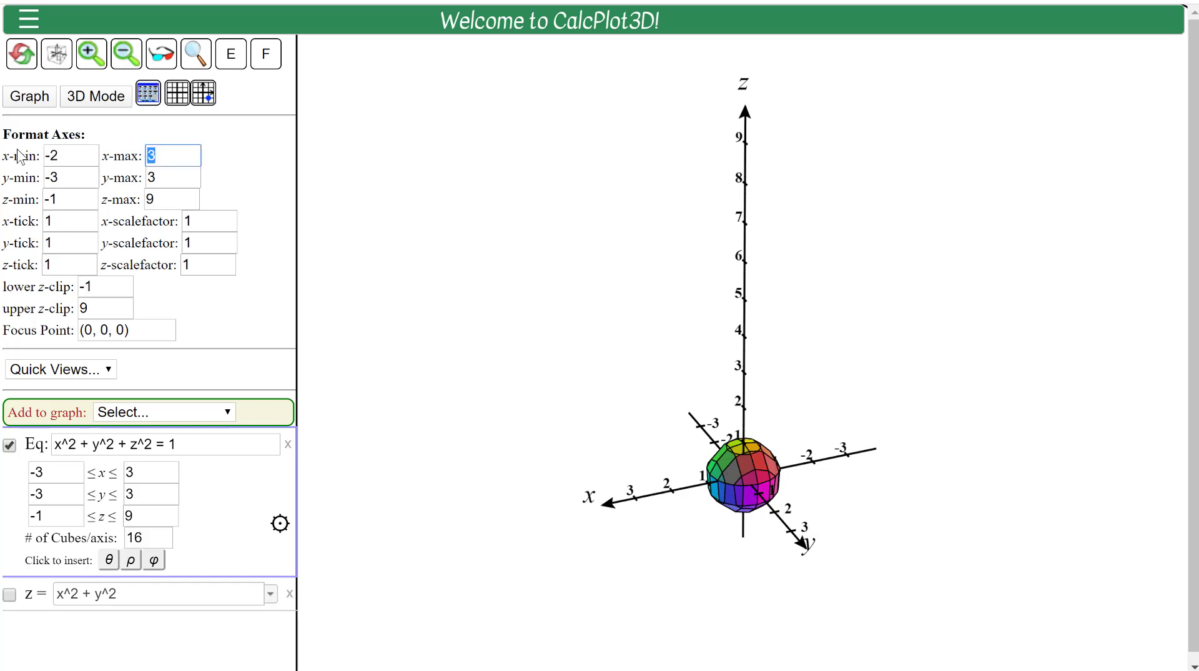
{"action": "type", "text": "2"}
{"action": "left_click_drag", "start_coordinate": [71, 176], "coordinate": [13, 169]}
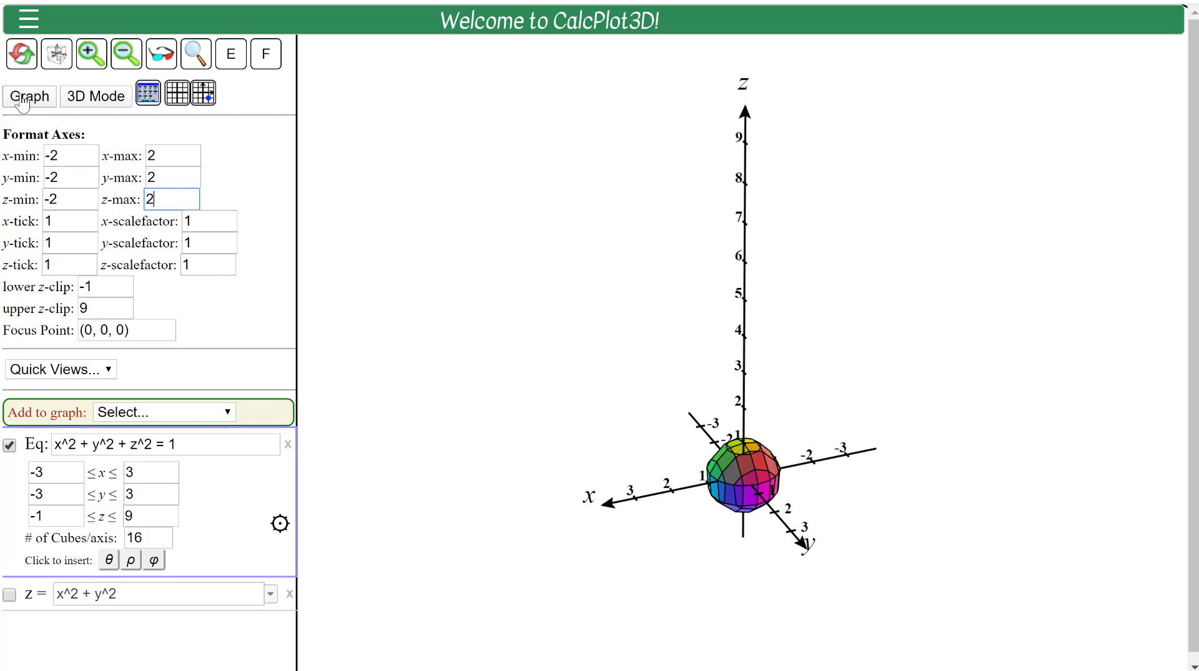
{"action": "left_click", "coordinate": [23, 100]}
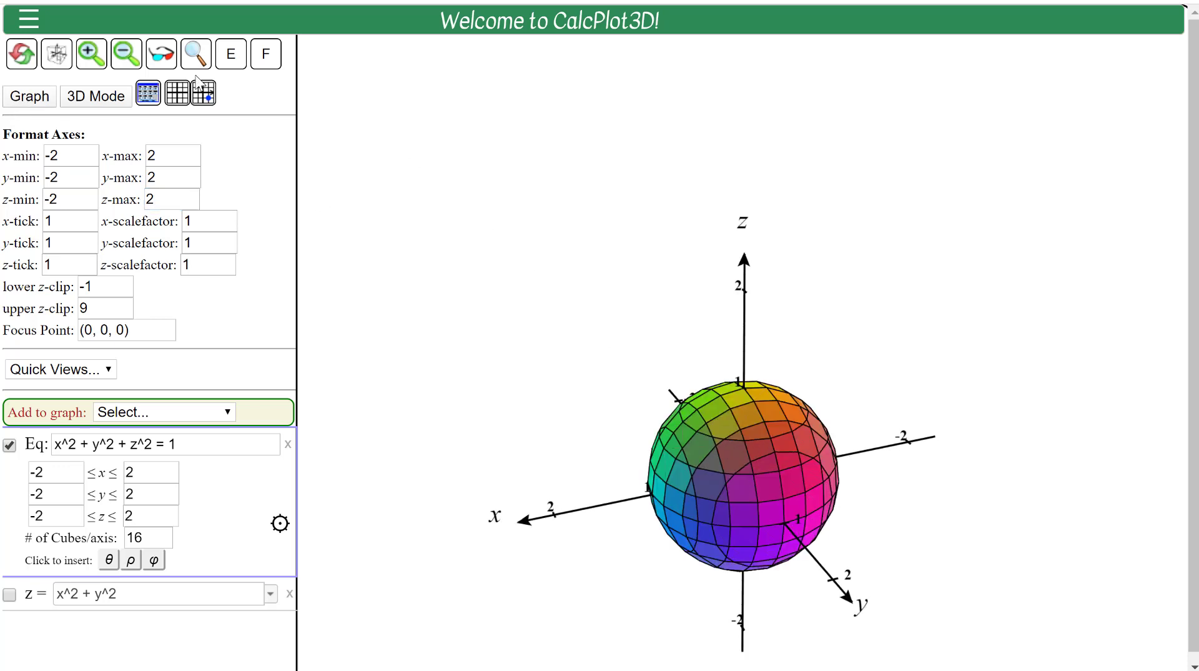
{"action": "left_click", "coordinate": [155, 91]}
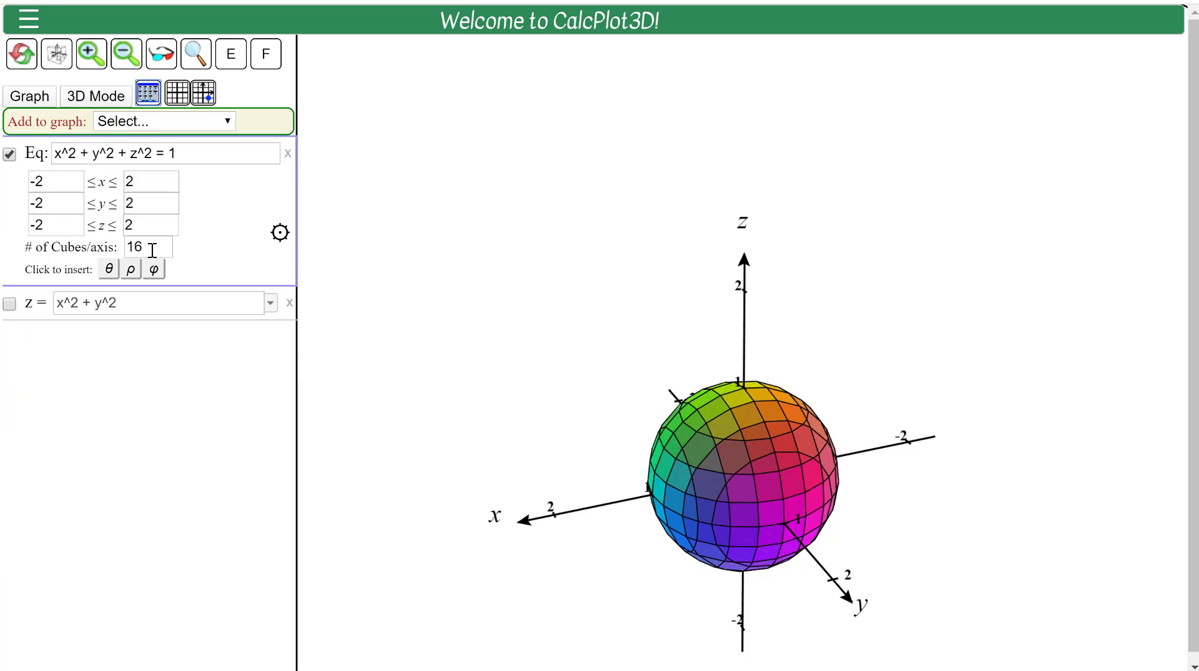
Step: Raise the sphere's '# of Cubes/axis' from 16 to 32, then rotate it to inspect the smoother mesh
{"action": "left_click", "coordinate": [151, 250]}
{"action": "left_click_drag", "start_coordinate": [152, 250], "coordinate": [121, 253]}
{"action": "type", "text": "32"}
{"action": "key", "text": "Return"}
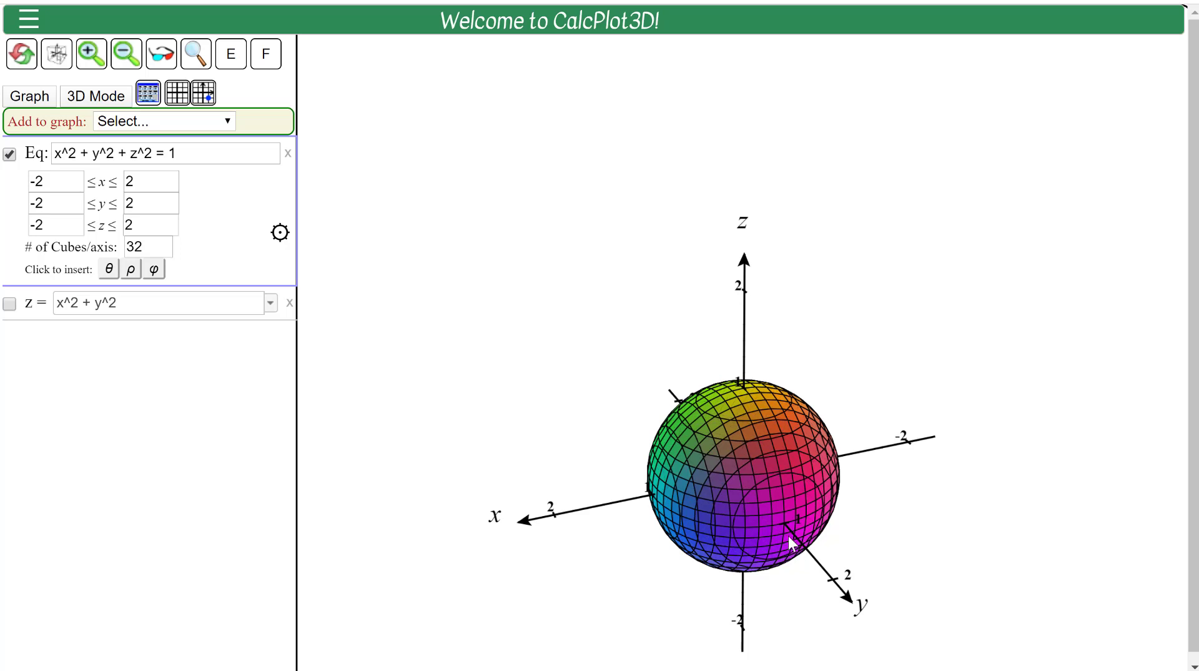
{"action": "mouse_move", "coordinate": [731, 466]}
{"action": "left_mouse_down"}
{"action": "mouse_move", "coordinate": [729, 536]}
{"action": "mouse_move", "coordinate": [735, 482]}
{"action": "mouse_move", "coordinate": [710, 479]}
{"action": "mouse_move", "coordinate": [721, 477]}
{"action": "left_mouse_up"}
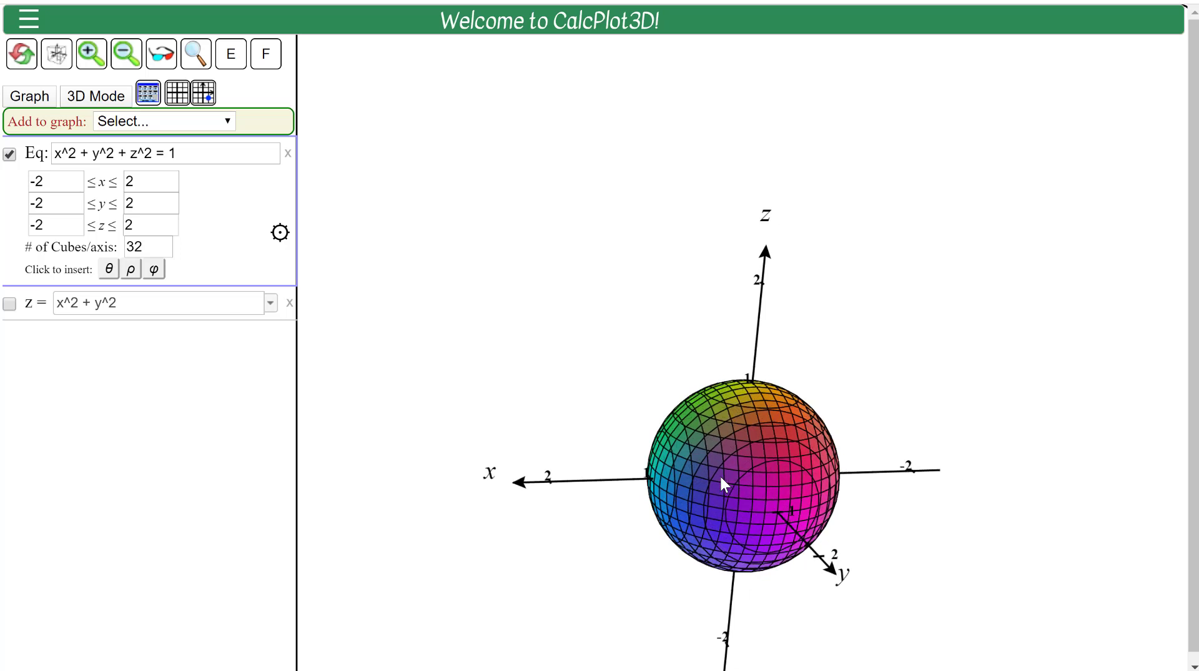